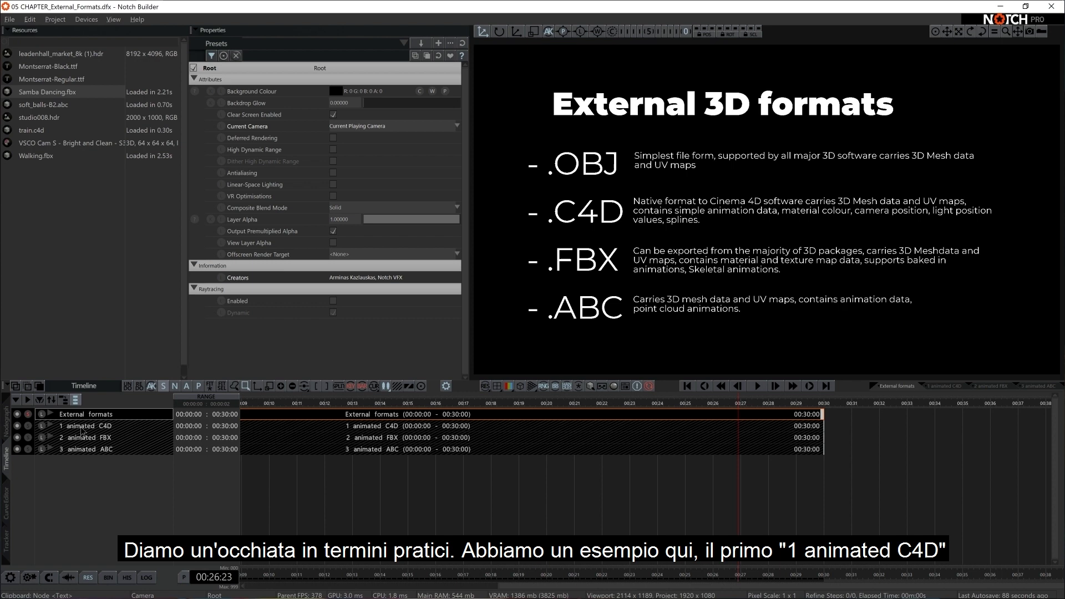
- Activate the 1 animated C4D layer and show its nodegraph
left_click(62, 427)
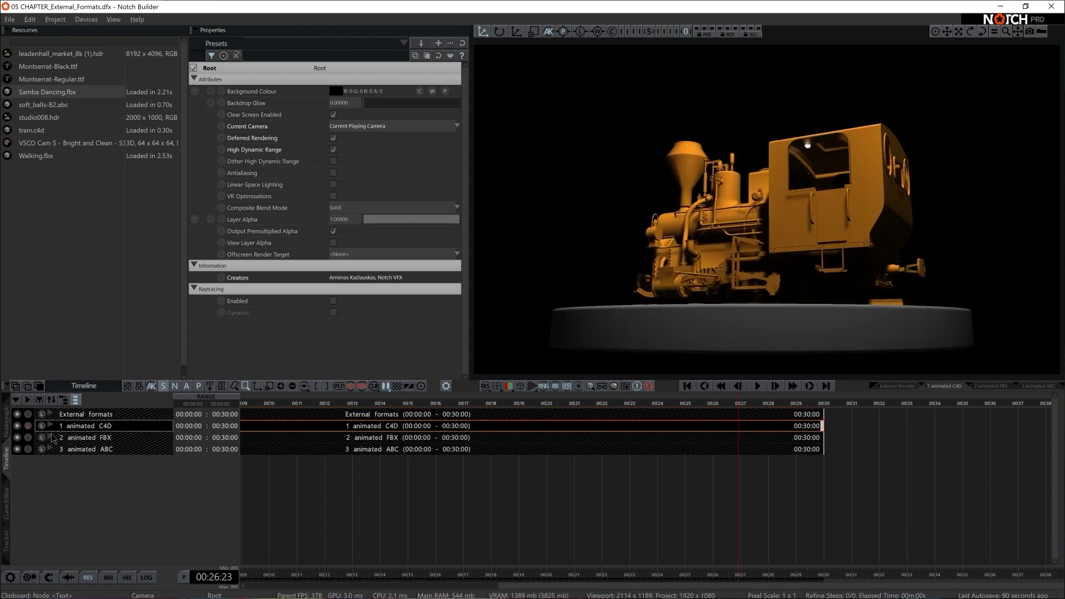
left_click(6, 422)
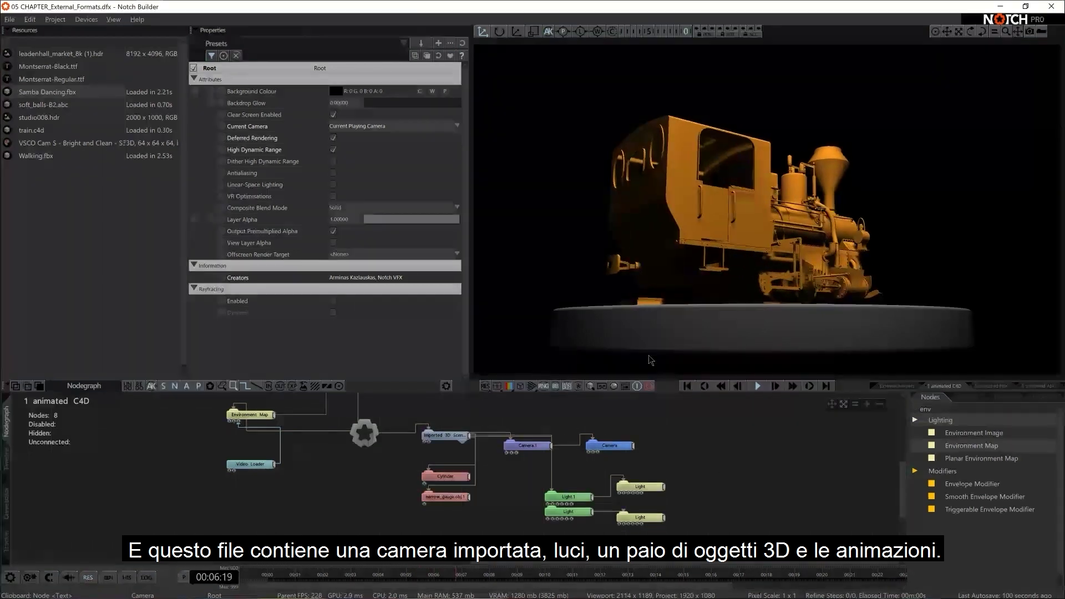
- Switch to Cinema 4D and play the animation of the train.c4d scene
key("alt+Tab")
key("alt+Tab")
key("alt+Tab")
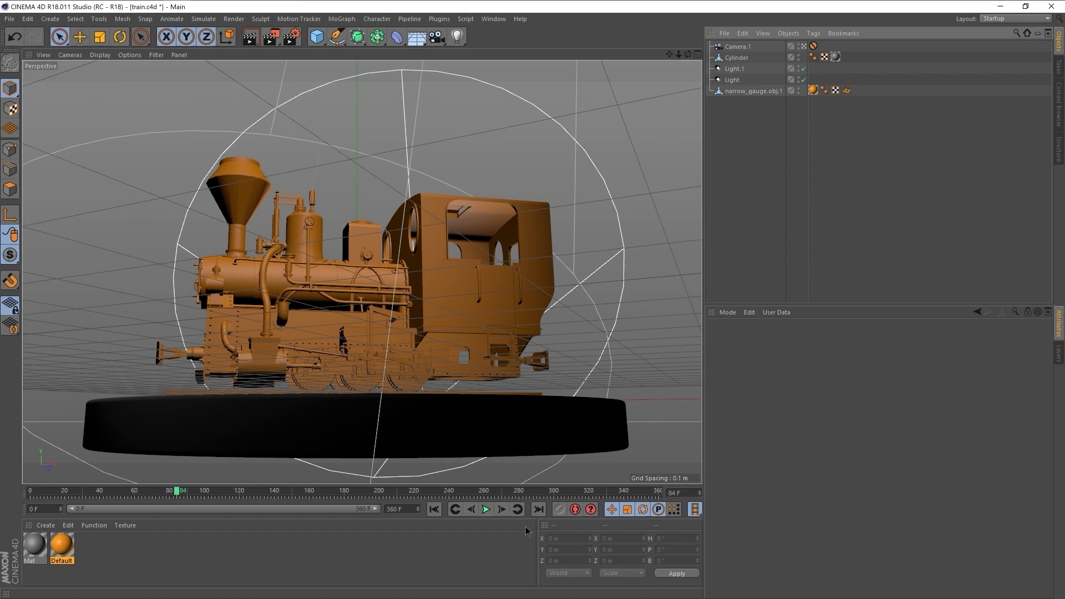
left_click(486, 509)
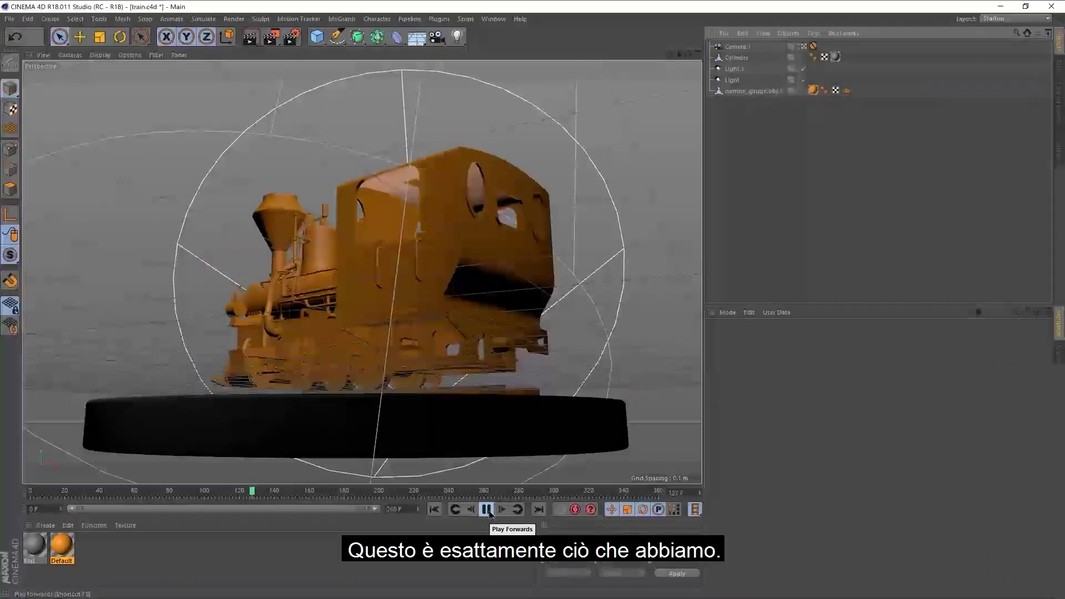
- Inspect the Light, Camera.1 and narrow_gauge.obj.1 objects in the train scene and stop the playback
left_click(732, 80)
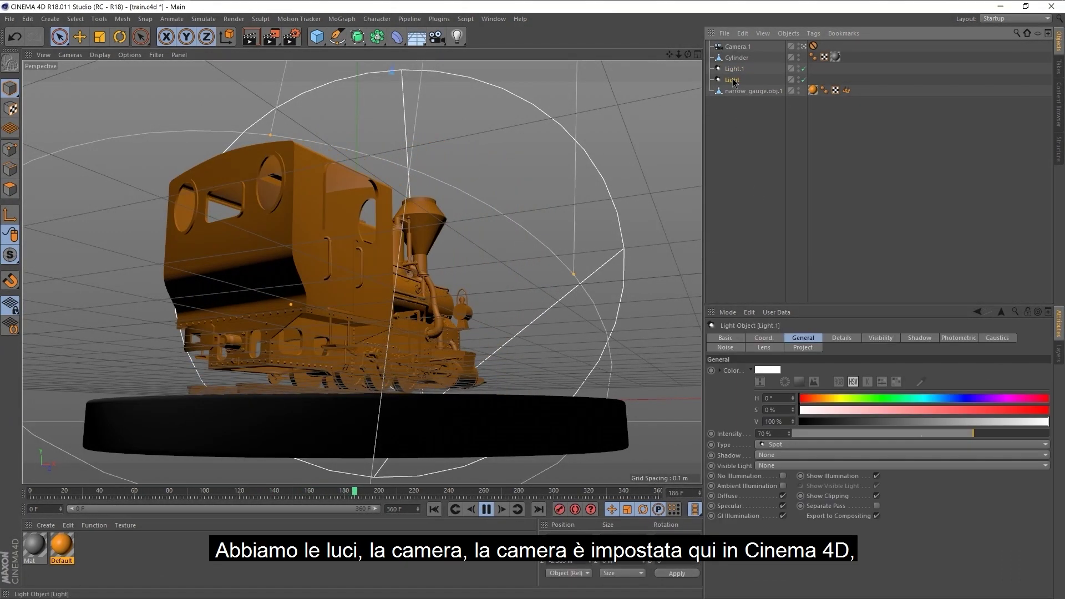
left_click(738, 47)
left_click_drag(543, 222, 614, 197, "alt")
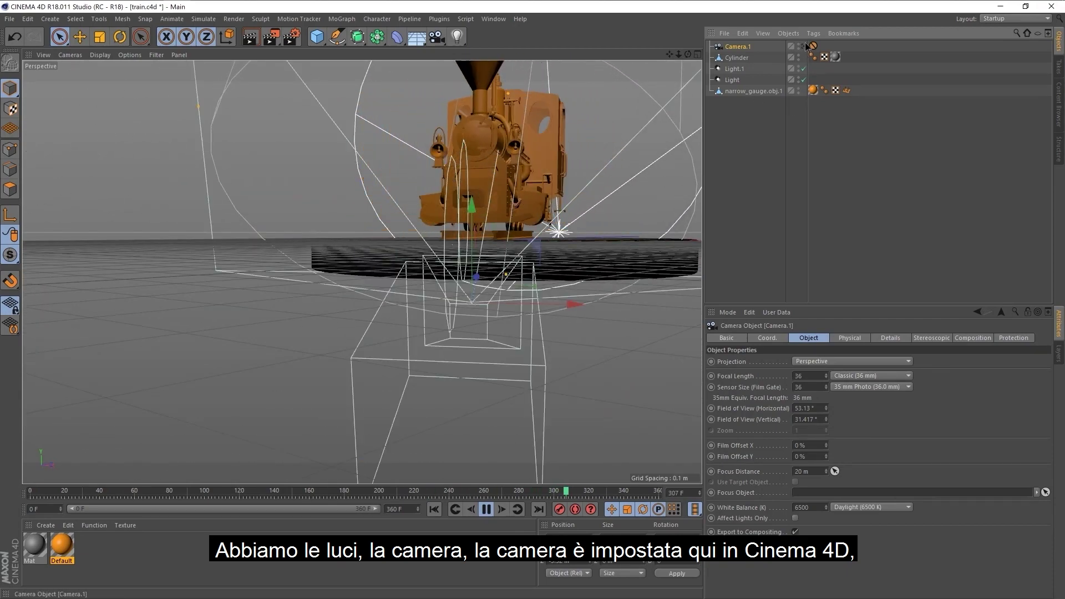
key("ctrl+shift+z")
left_click(744, 91)
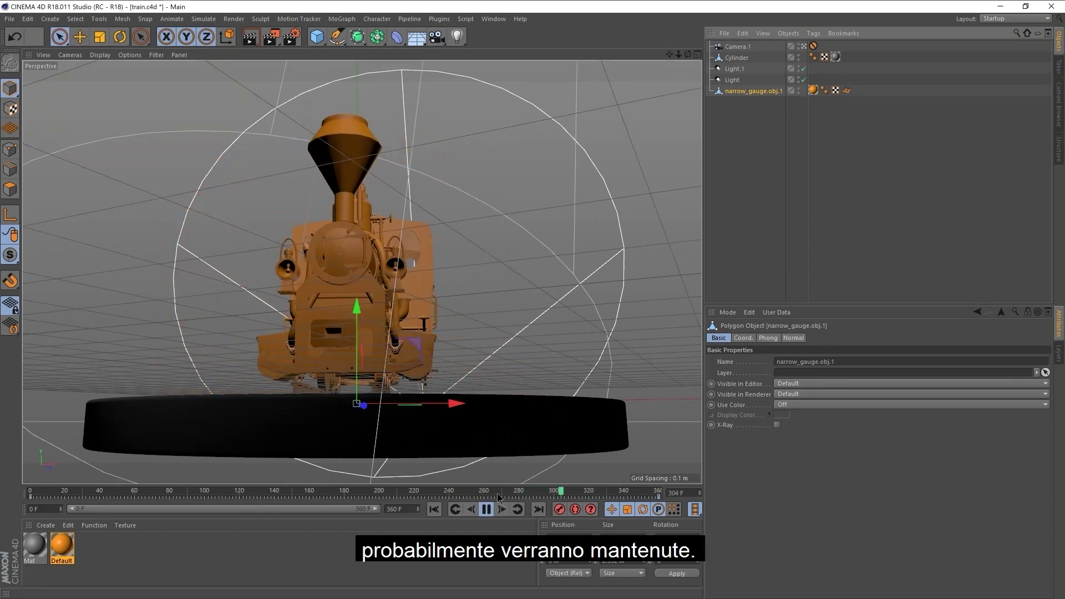
left_click(485, 509)
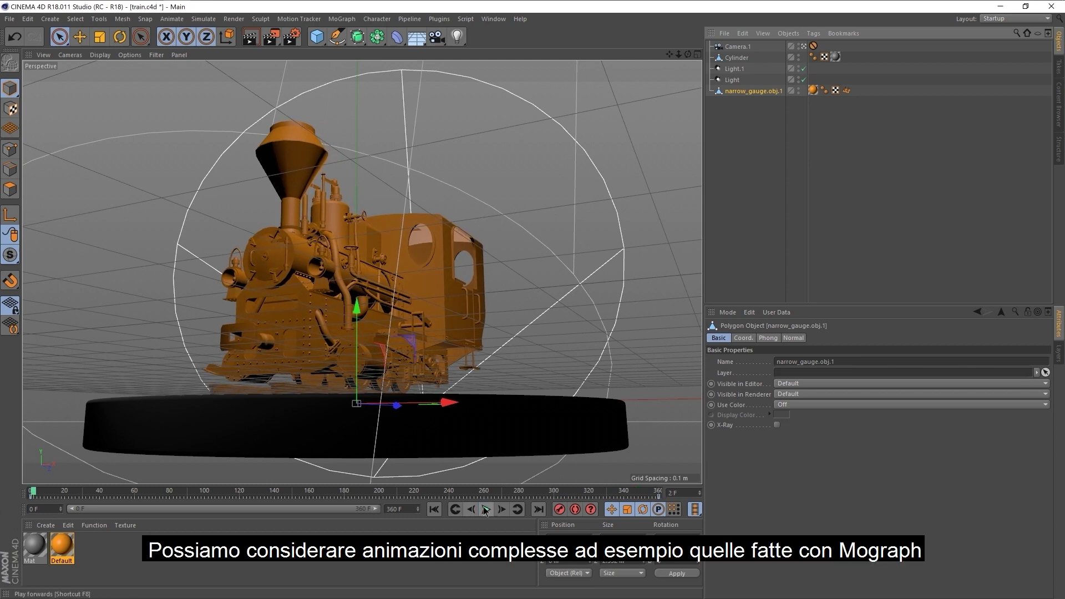
- Look over the MoGraph objects, such as Cloner and Fracture Voronoi, without adding one
left_click(351, 21)
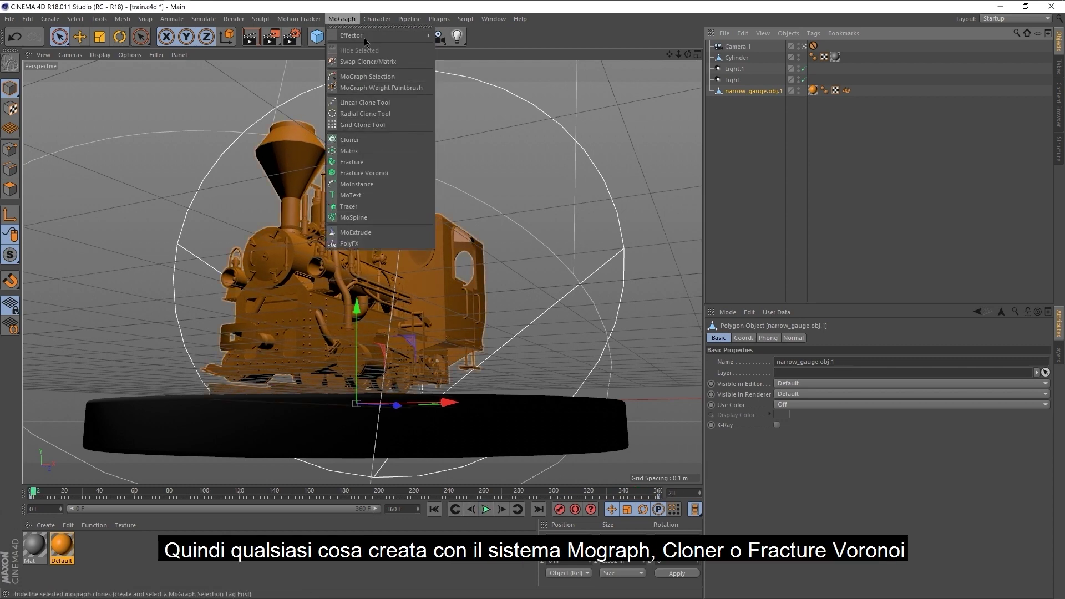
mouse_move(367, 20)
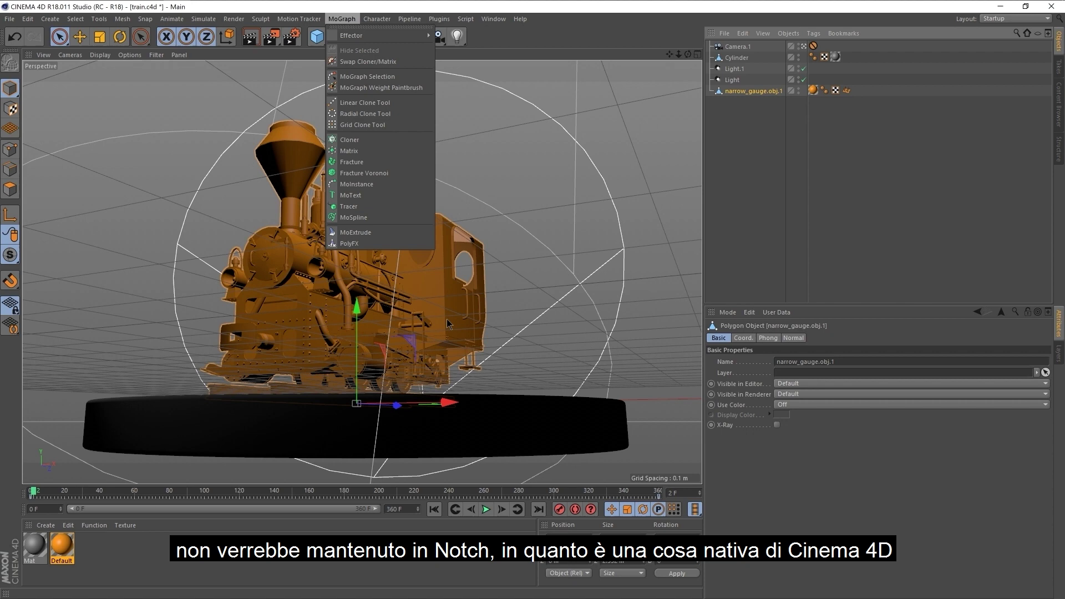
left_click(510, 316)
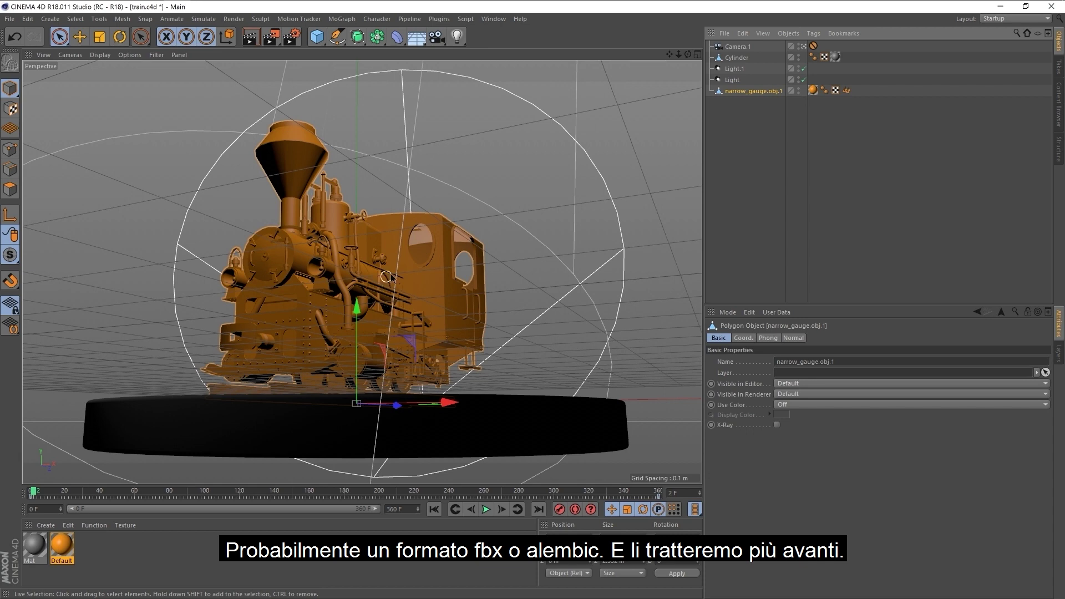
- Add a Figure primitive to the train scene and make it editable as a polygon mesh
left_click(322, 38)
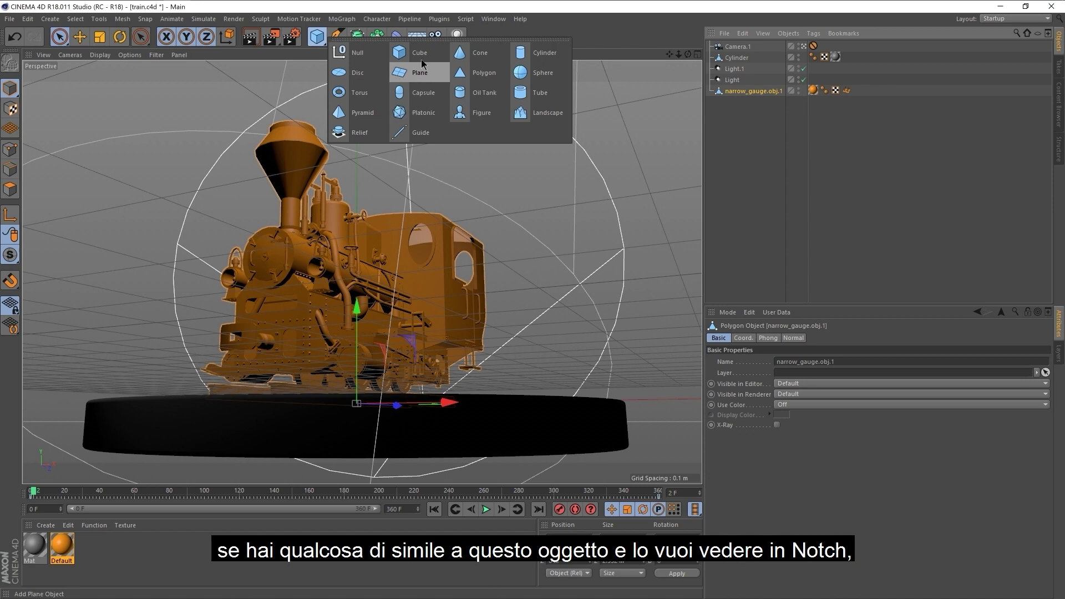
left_click(477, 114)
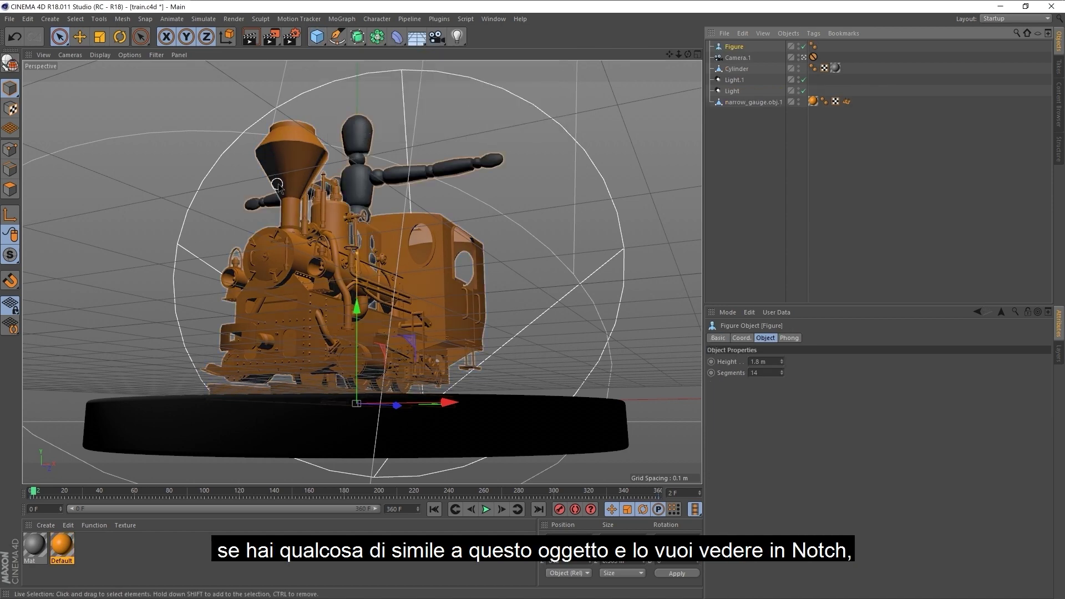
right_click(738, 47)
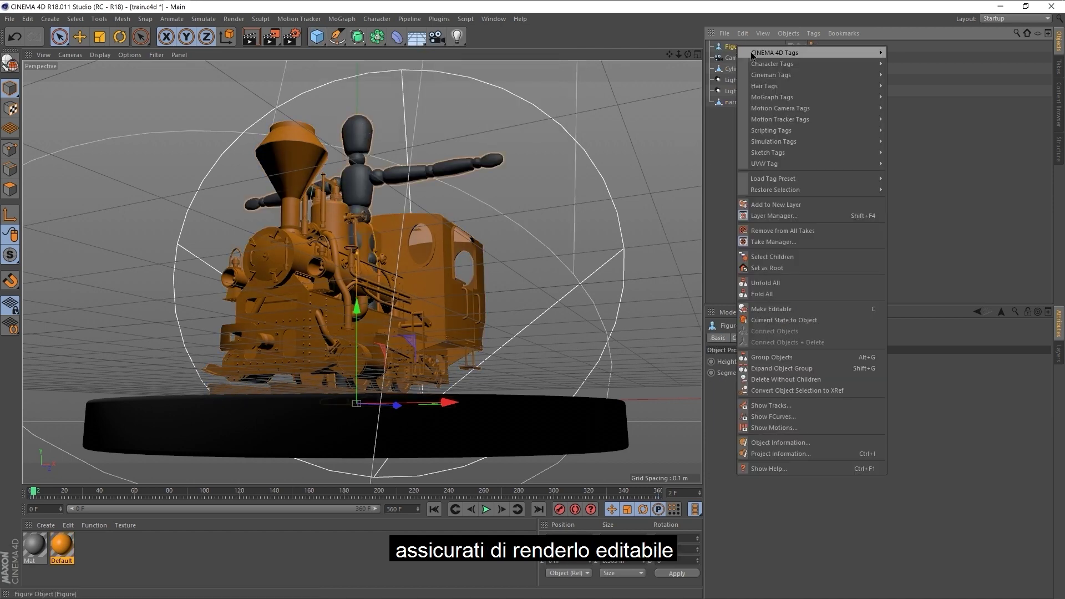
left_click(781, 308)
- Expand the Figure hierarchy through the Pelvis object and delete the whole figure
left_click(709, 47)
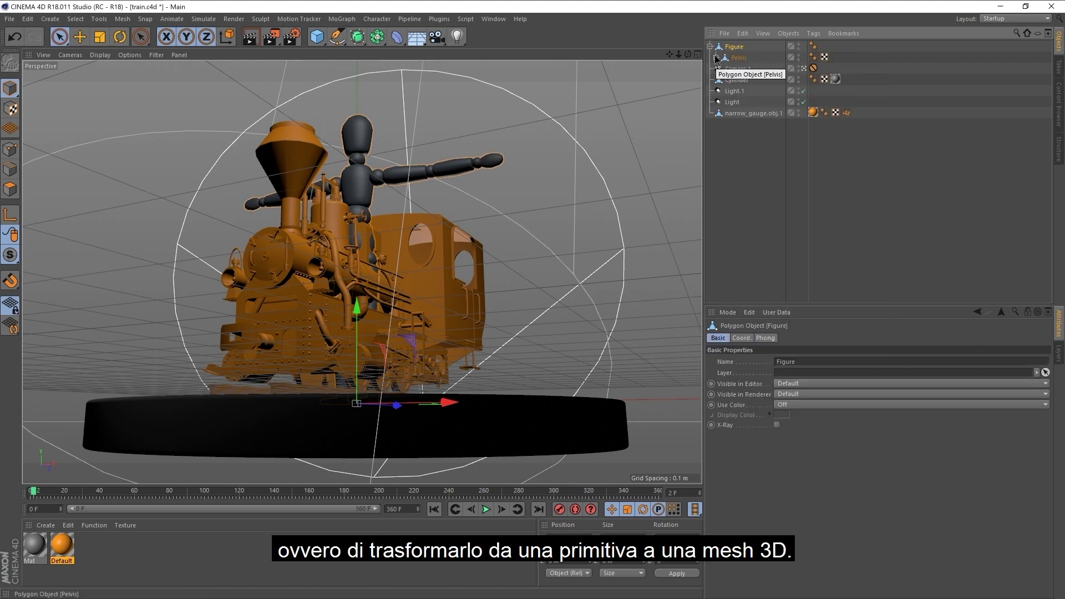
left_click(716, 58)
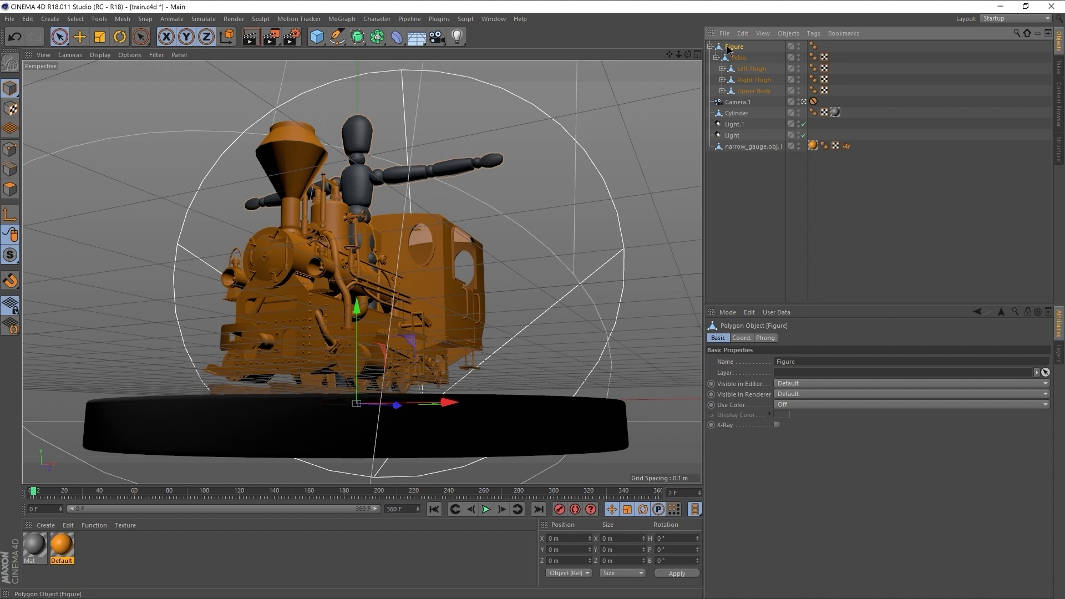
key("Delete")
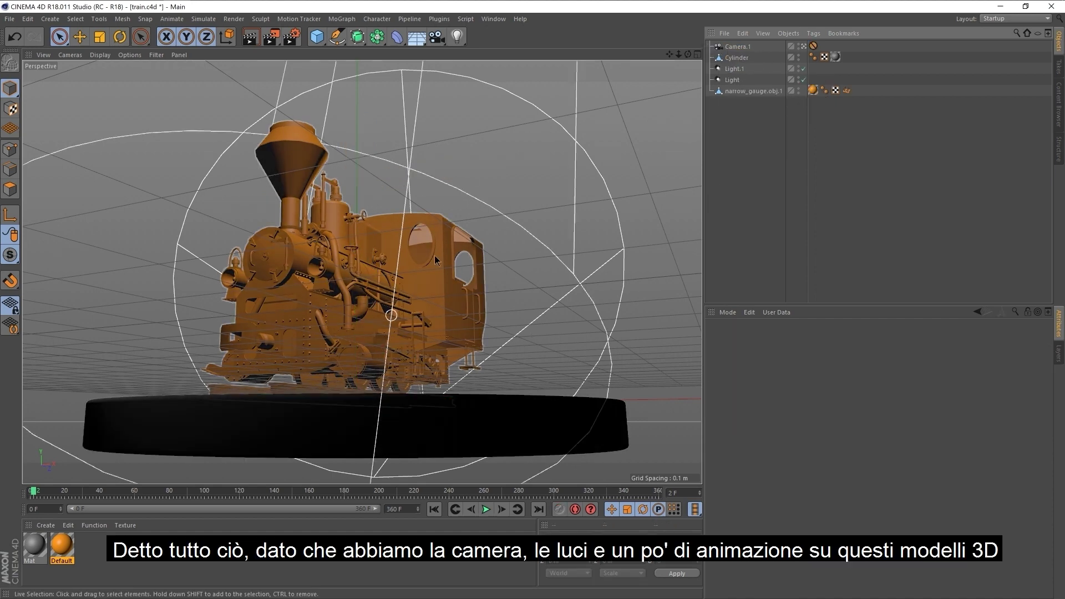
- Return to Notch Builder and delete the existing imported train scene together with its camera and light nodes
left_click(485, 509)
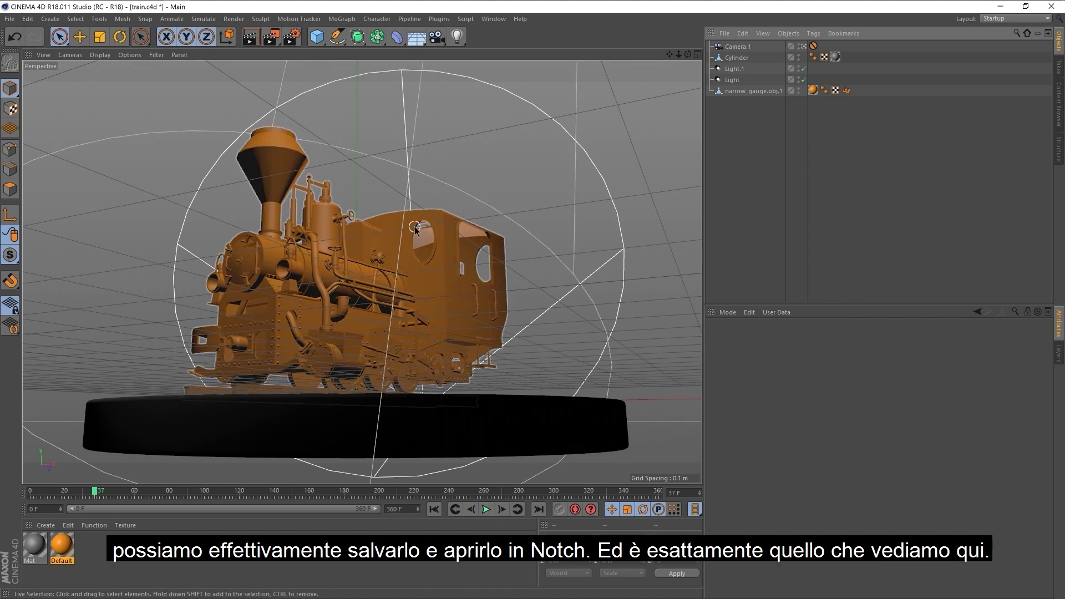
left_click(1011, 7)
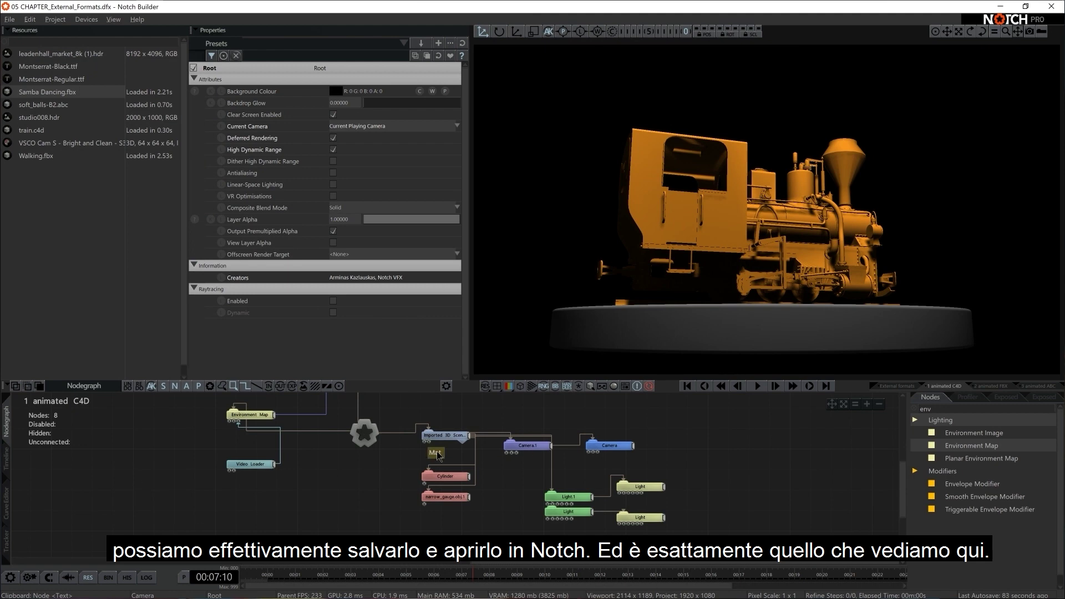
left_click_drag(436, 404, 638, 515)
key("Delete")
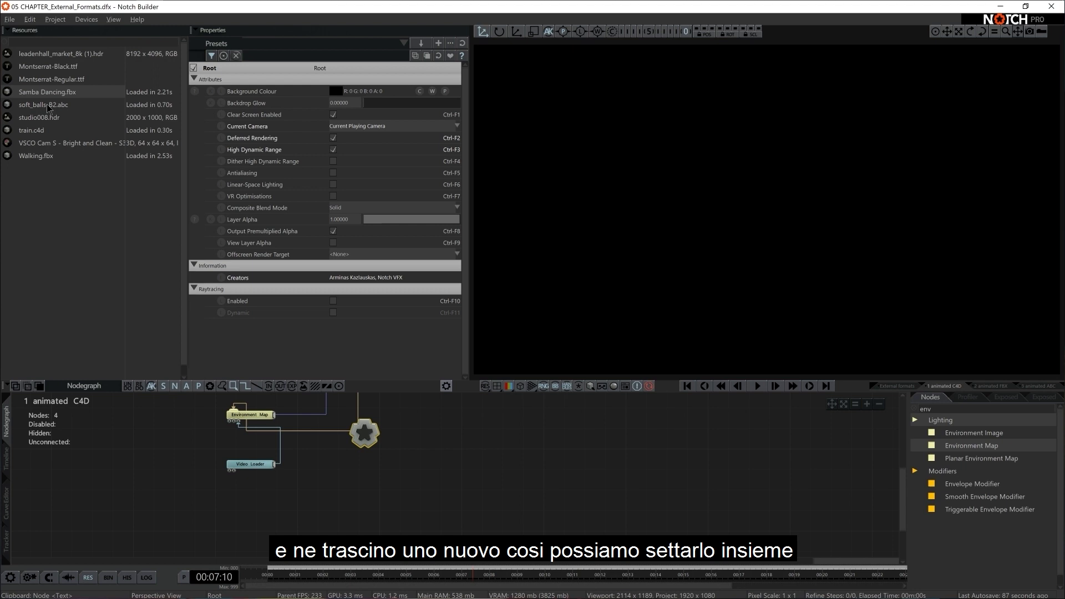
- Add train.c4d to the nodegraph as an Imported 3D Scene under the root and expand its contained nodes
left_click_drag(34, 130, 425, 458)
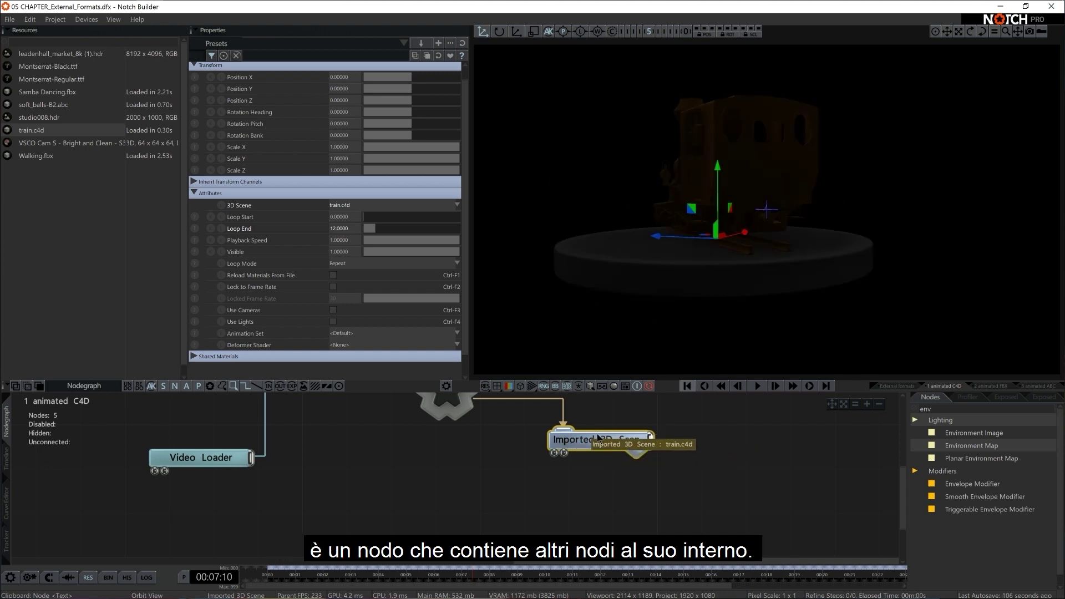
left_click(639, 455)
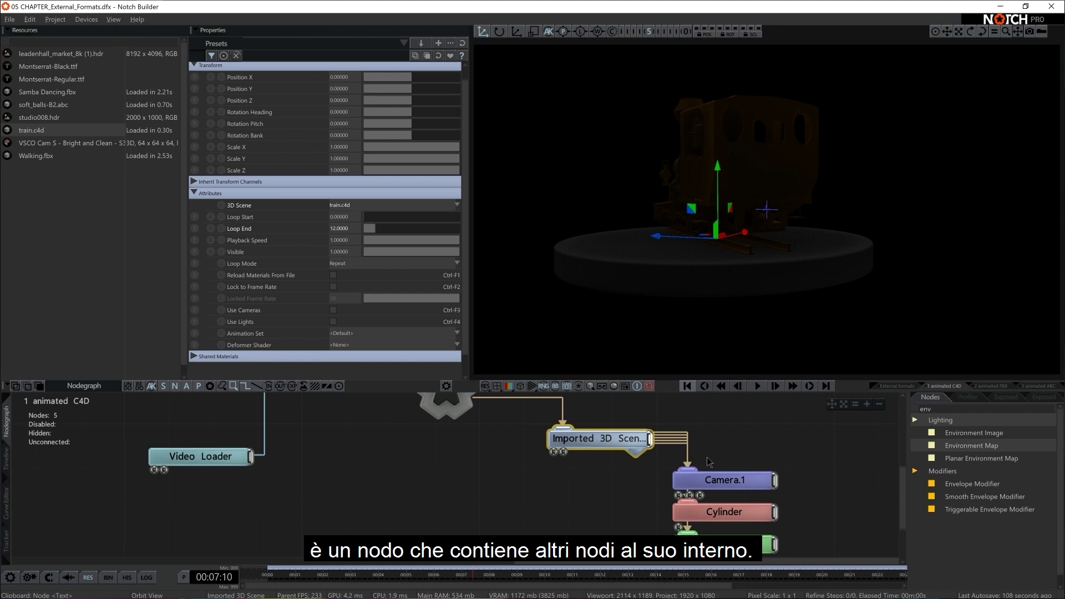
left_click(580, 424)
left_click(580, 424)
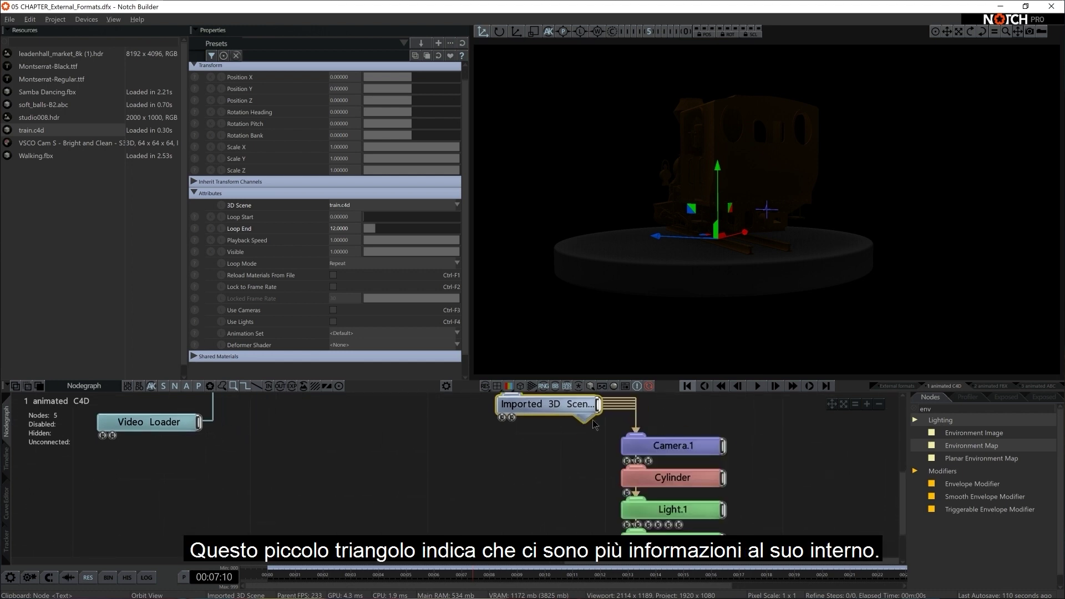
left_click(580, 424)
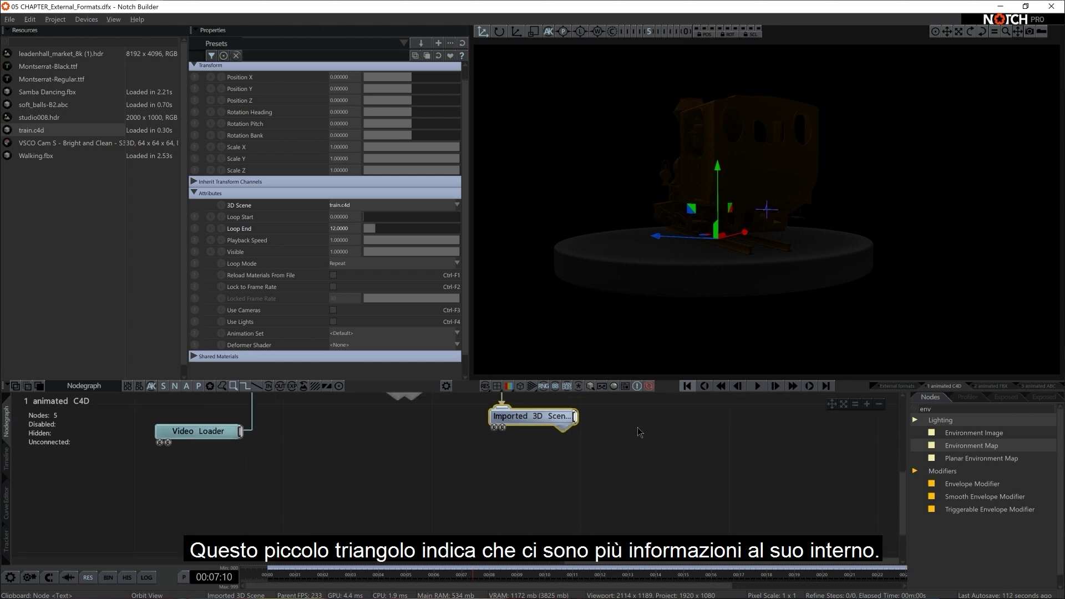
left_click(566, 430)
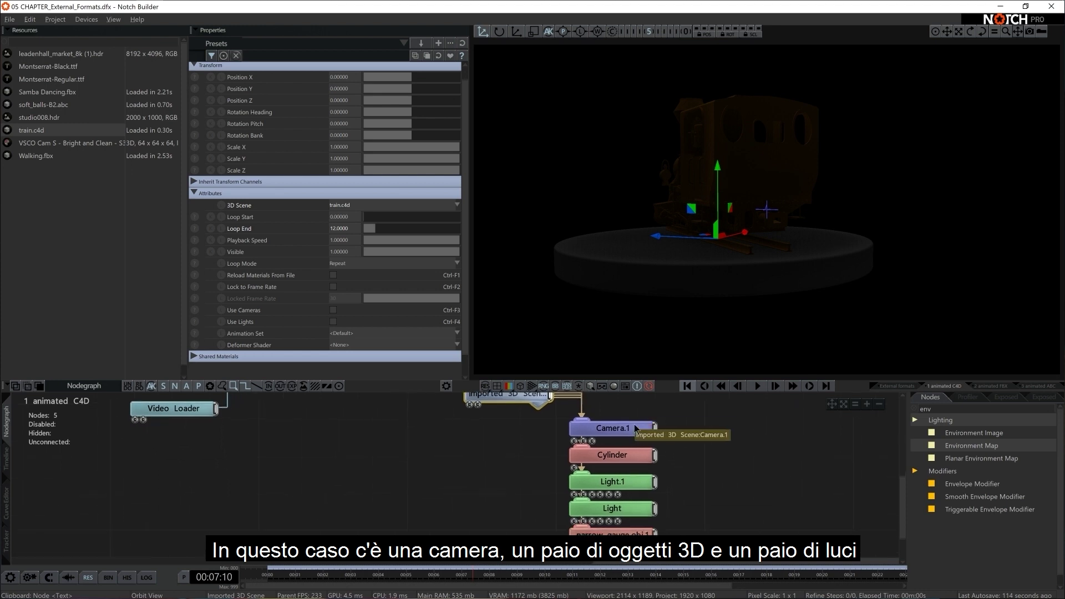
- Spread out the imported nodes, placing Cylinder and narrow_gauge.obj.1 together, Camera.1 apart, and both lights below the camera
left_click(660, 430)
left_click_drag(660, 431, 734, 430)
left_click_drag(612, 455, 508, 467)
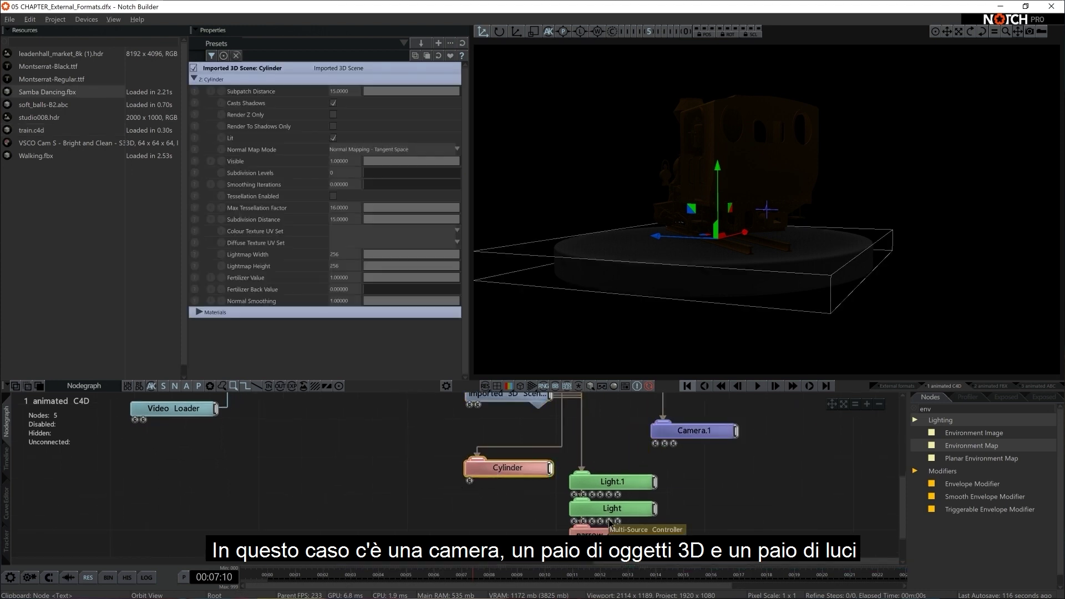
left_click_drag(602, 533, 496, 486)
left_click(621, 481)
left_click(635, 515, "shift")
left_click_drag(635, 515, 716, 519)
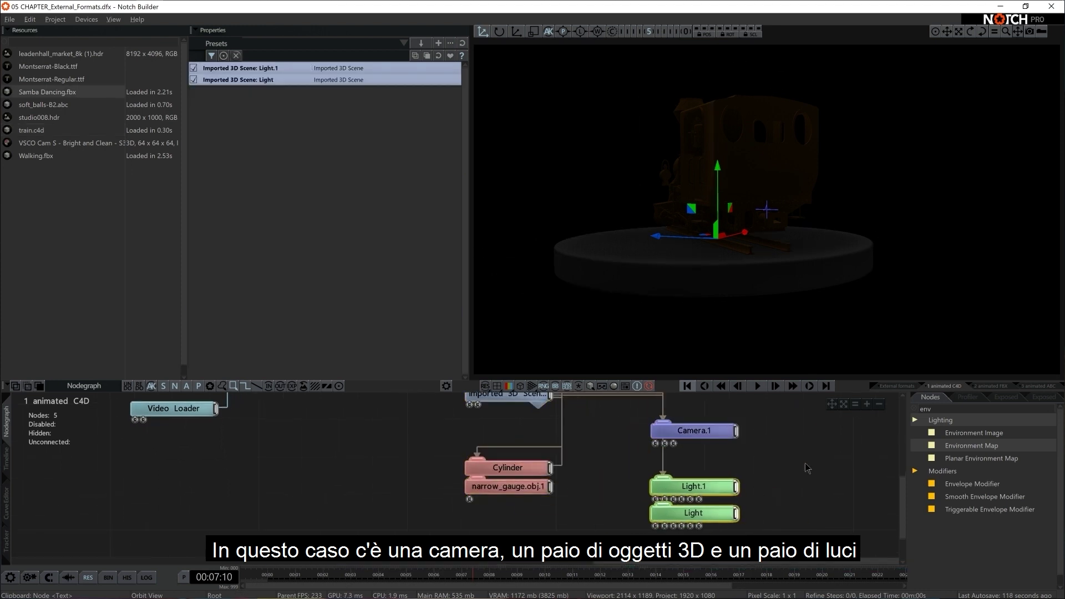
left_click(767, 460)
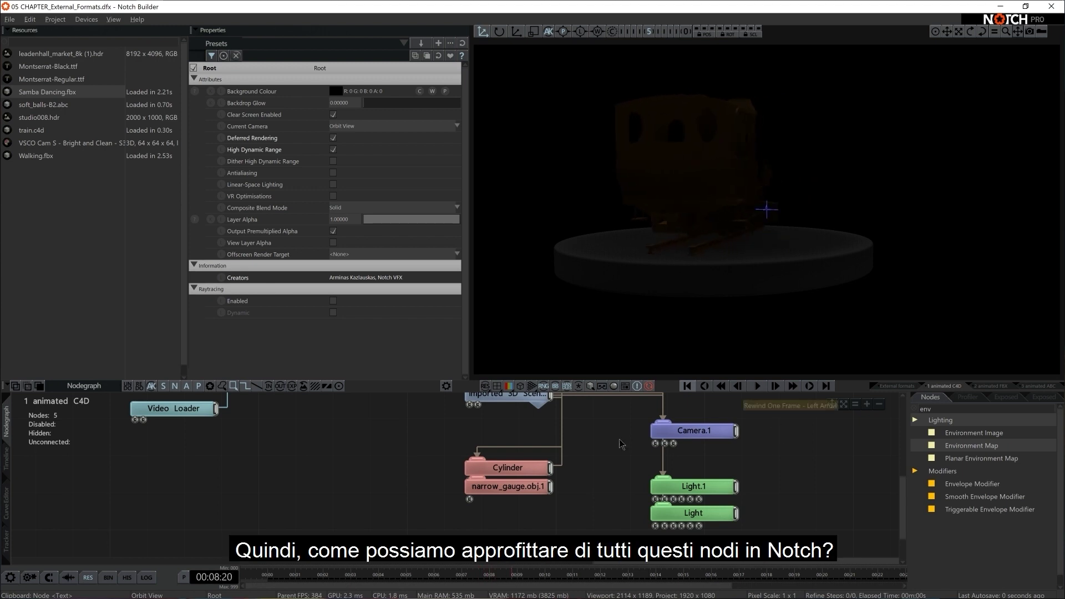
- Find the Camera node in the node library, add it to the nodegraph and connect it to the imported Camera.1
middle_click_drag(689, 451, 629, 474)
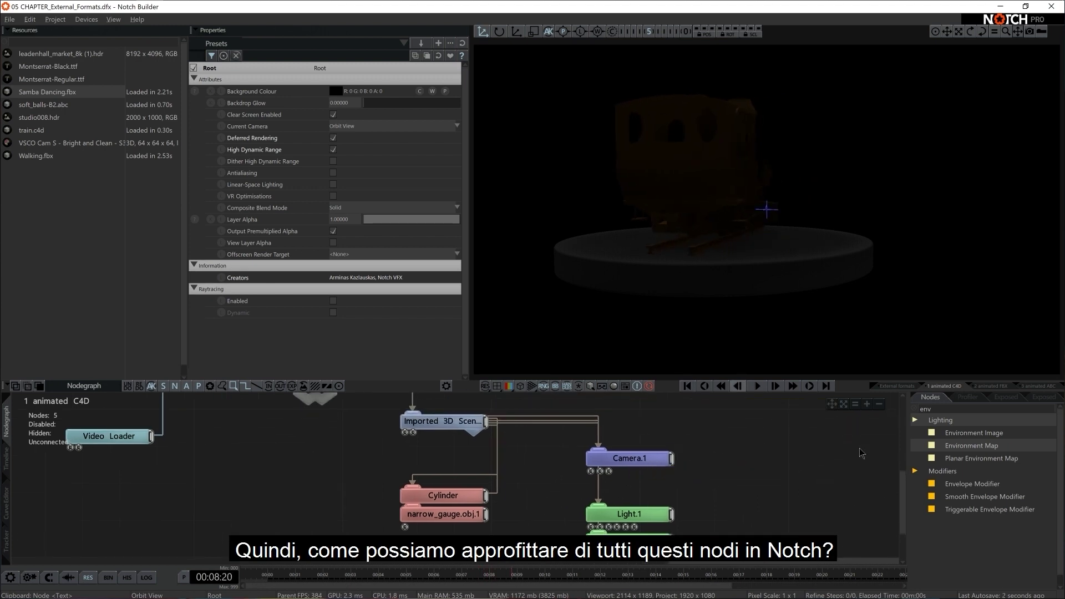
key("ctrl+a")
key("BackSpace")
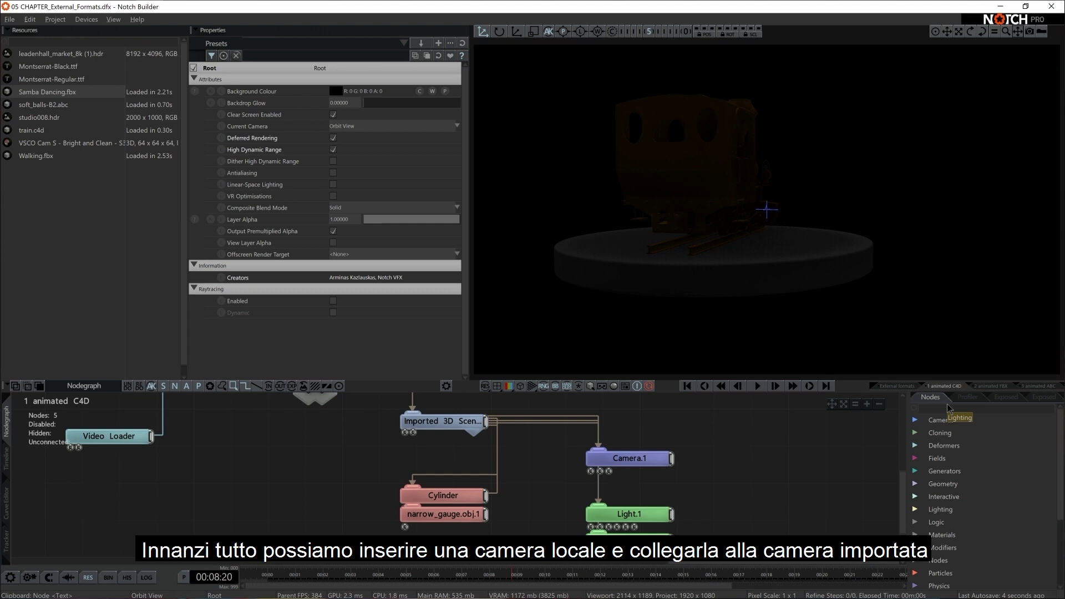
type("came")
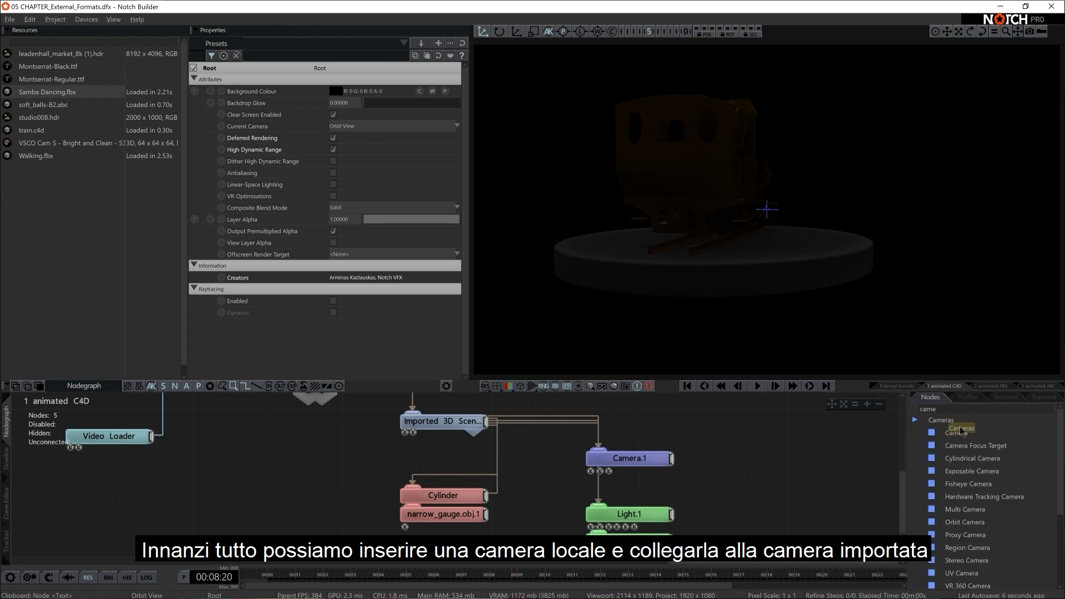
left_click_drag(956, 432, 710, 448)
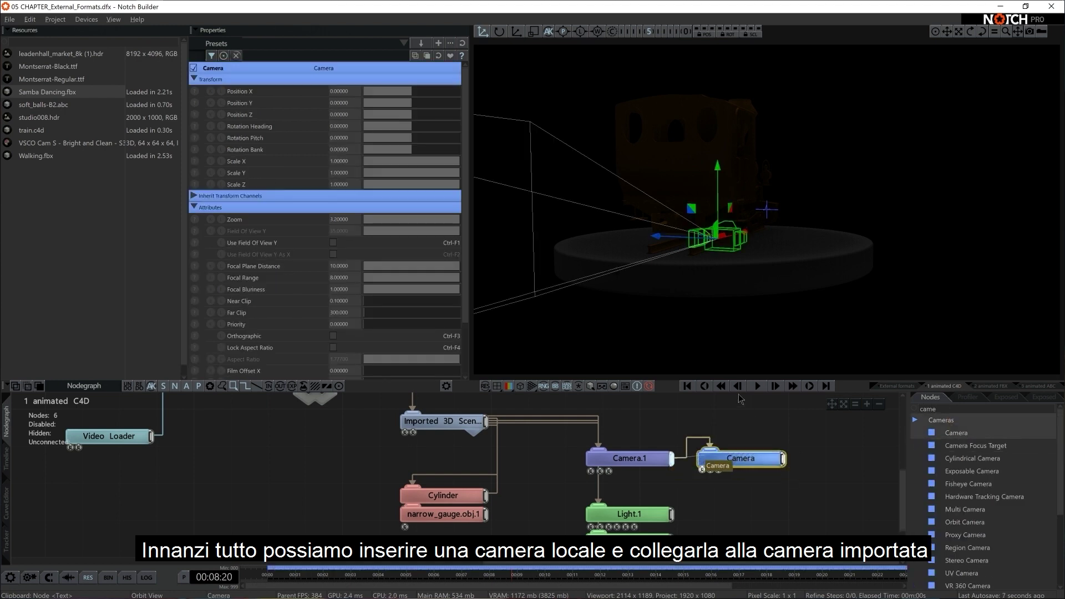
- View the scene through the new camera and play the train animation
left_click_drag(737, 297, 749, 276)
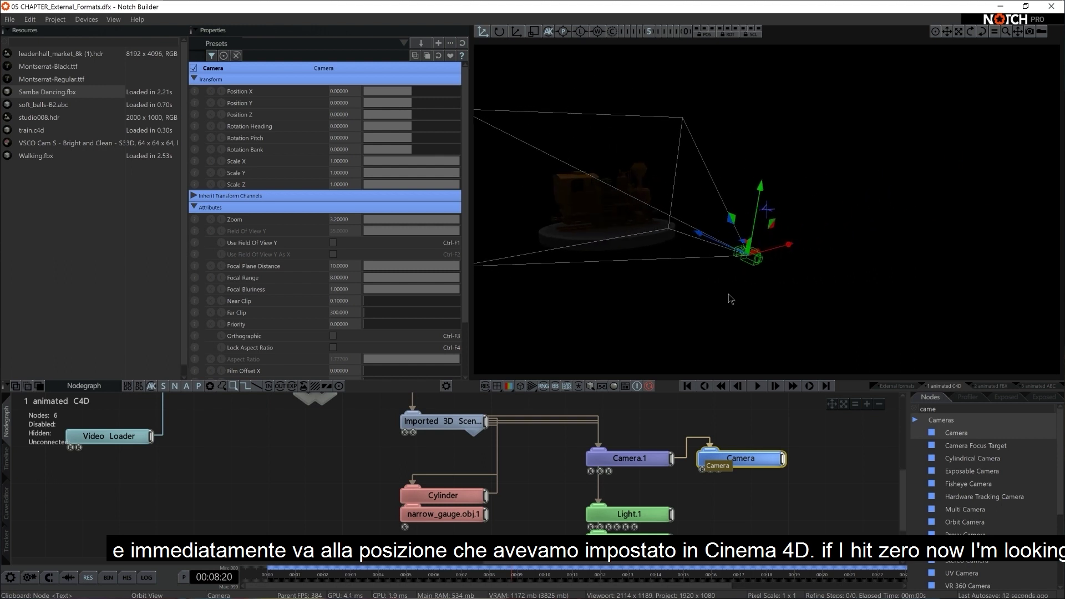
key("0")
key("space")
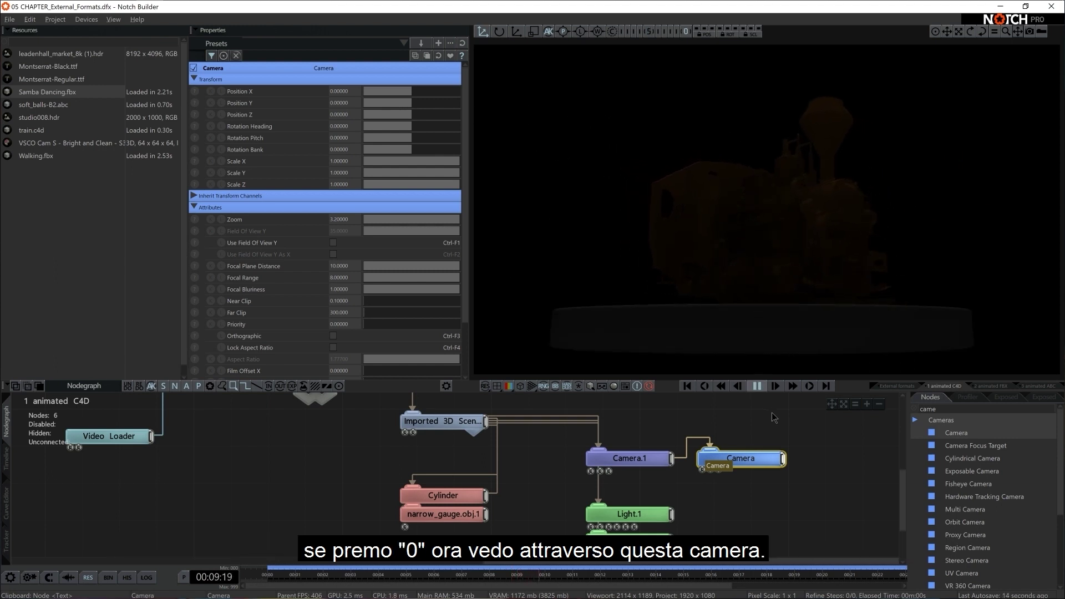
middle_click_drag(770, 411, 736, 375)
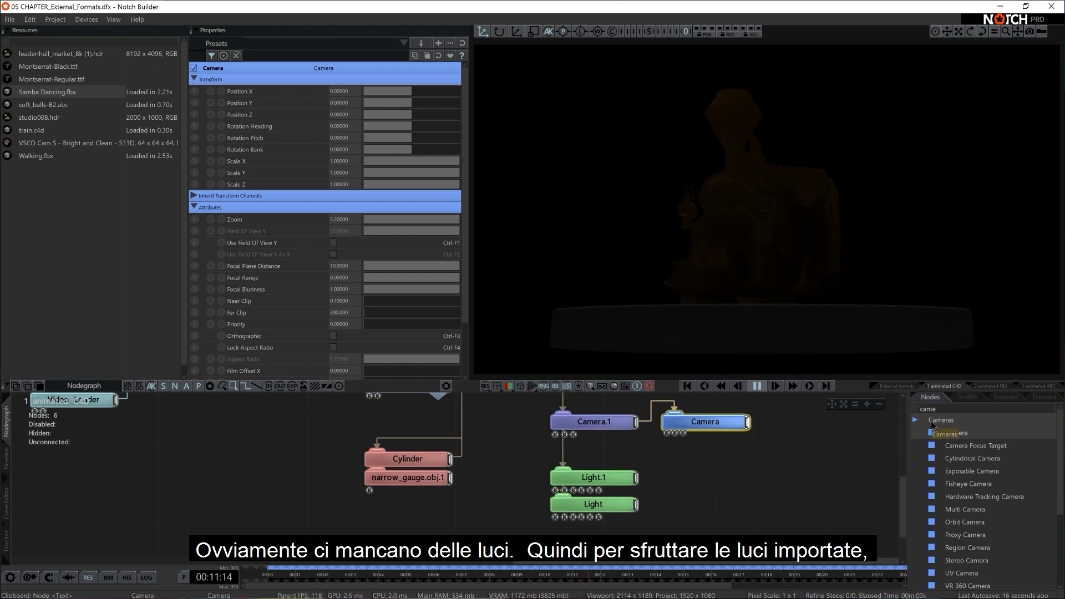
- Add two Light nodes to the nodegraph and connect them to the imported Light.1 and Light nodes
type("light")
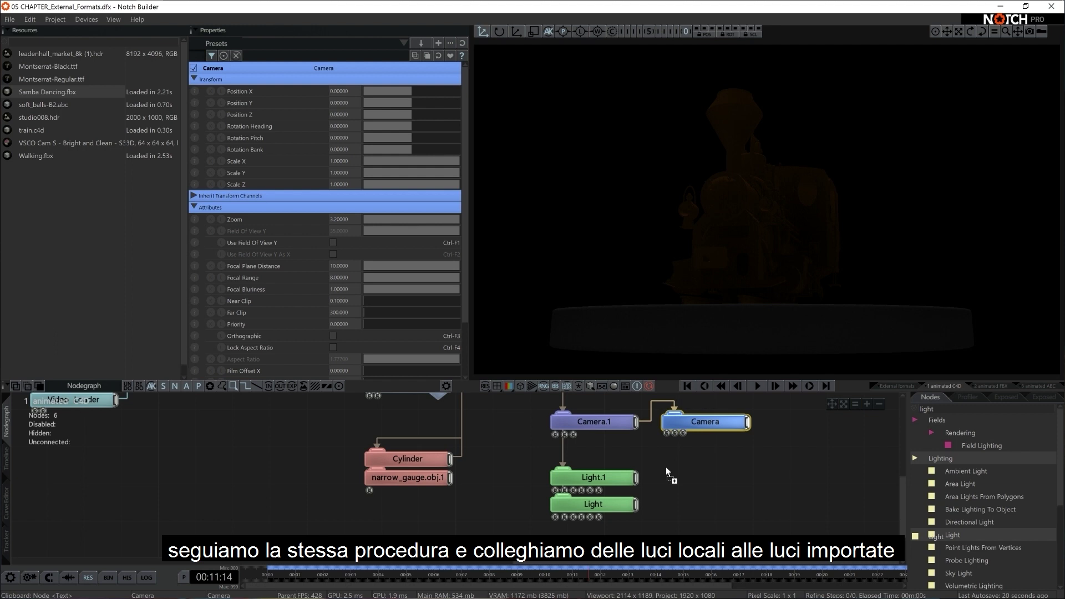
left_click_drag(668, 474, 715, 477)
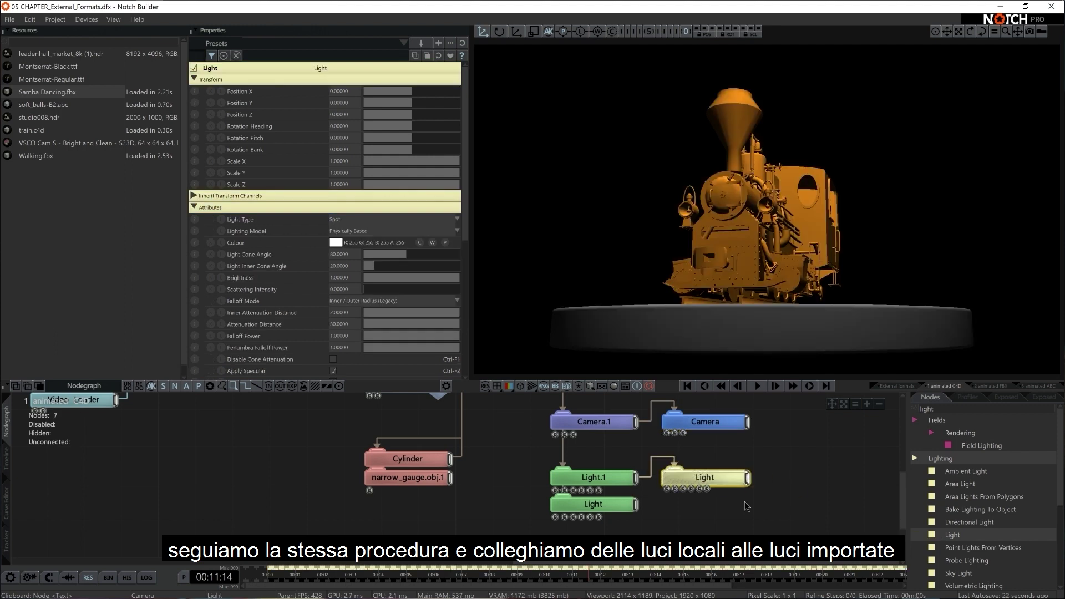
key("ctrl+c")
key("ctrl+v")
left_click_drag(776, 514, 710, 516)
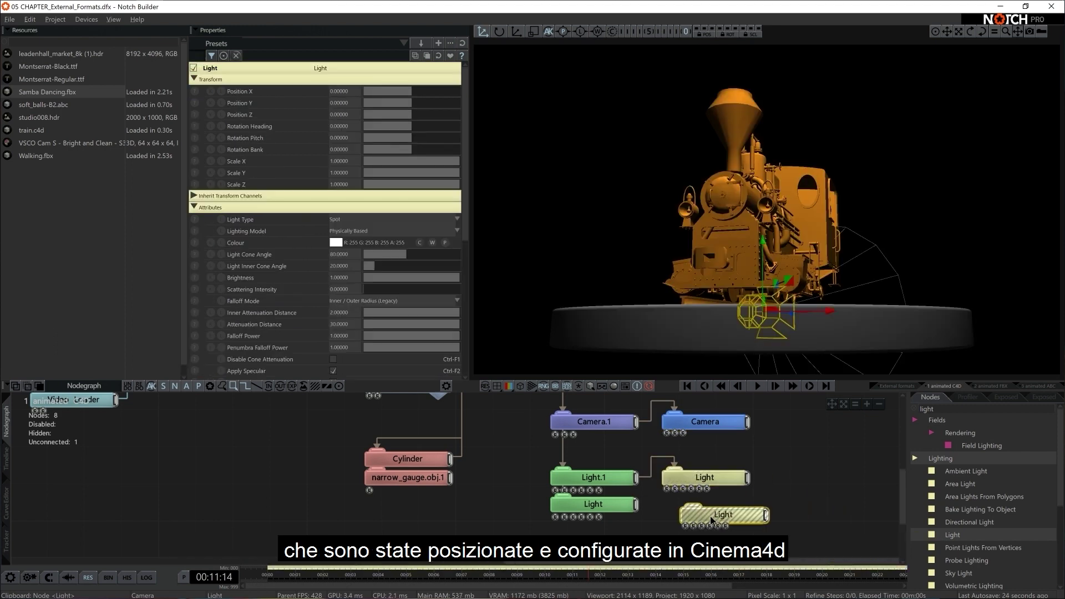
left_click_drag(638, 508, 721, 516)
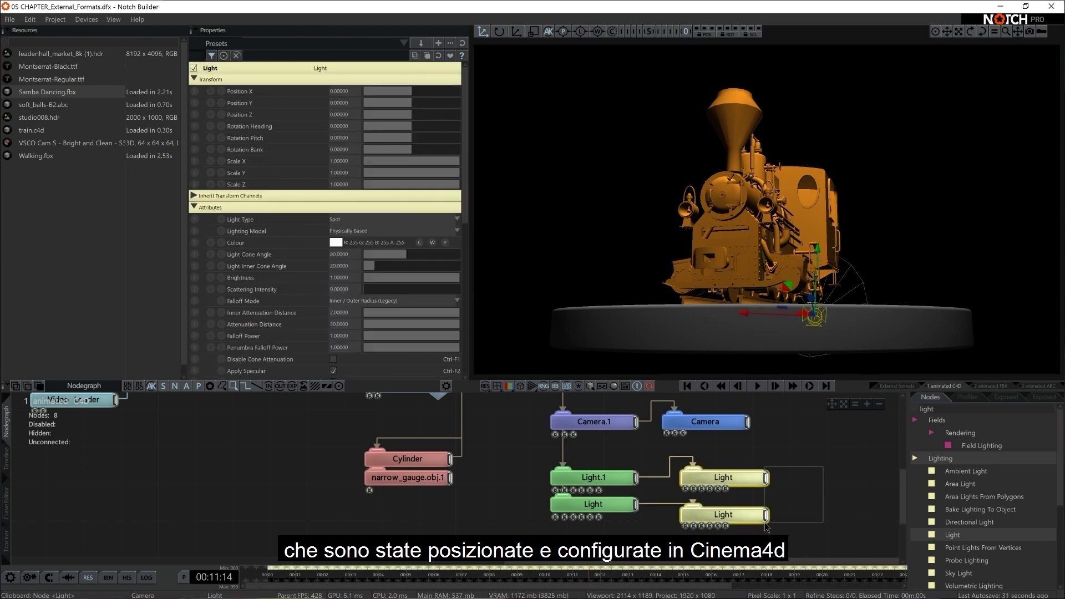
- Make both new lights cast shadows and raise their shadow softness
scroll(320, 266, "down", 4)
left_click(333, 301)
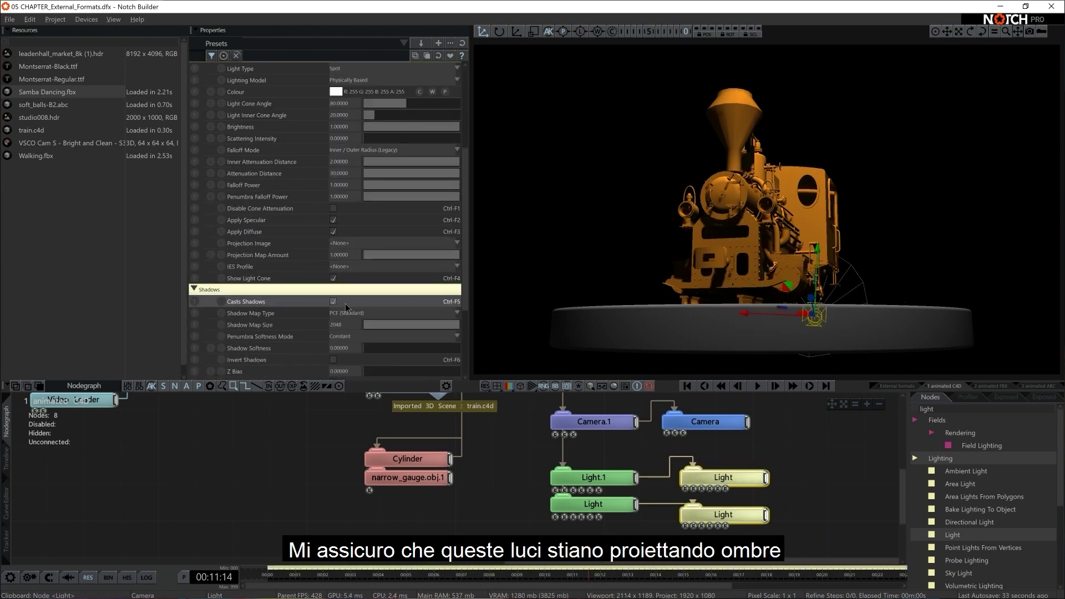
left_click_drag(372, 348, 404, 349)
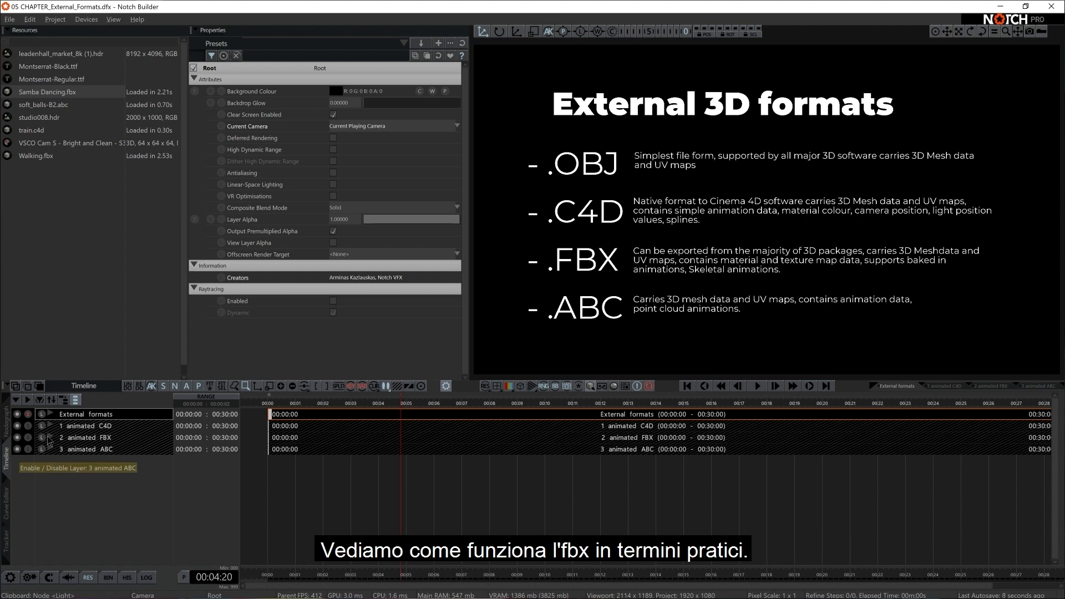
- Activate the 2 animated FBX layer, open its nodegraph and toggle the contained nodes of its Imported 3D Scene
left_click(29, 437)
double_click(77, 437)
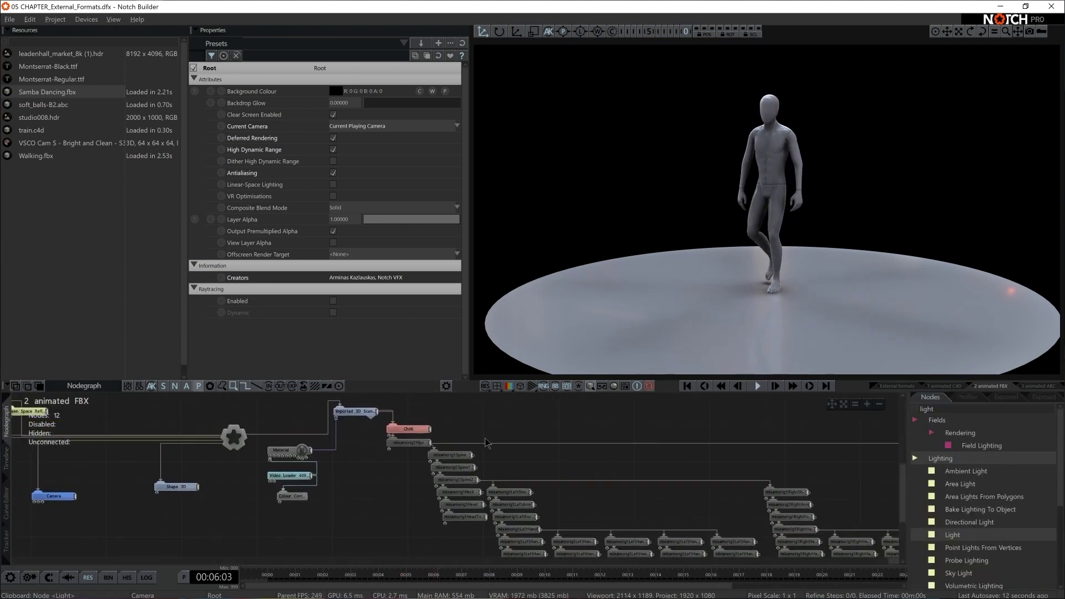
left_click(373, 421)
left_click(374, 422)
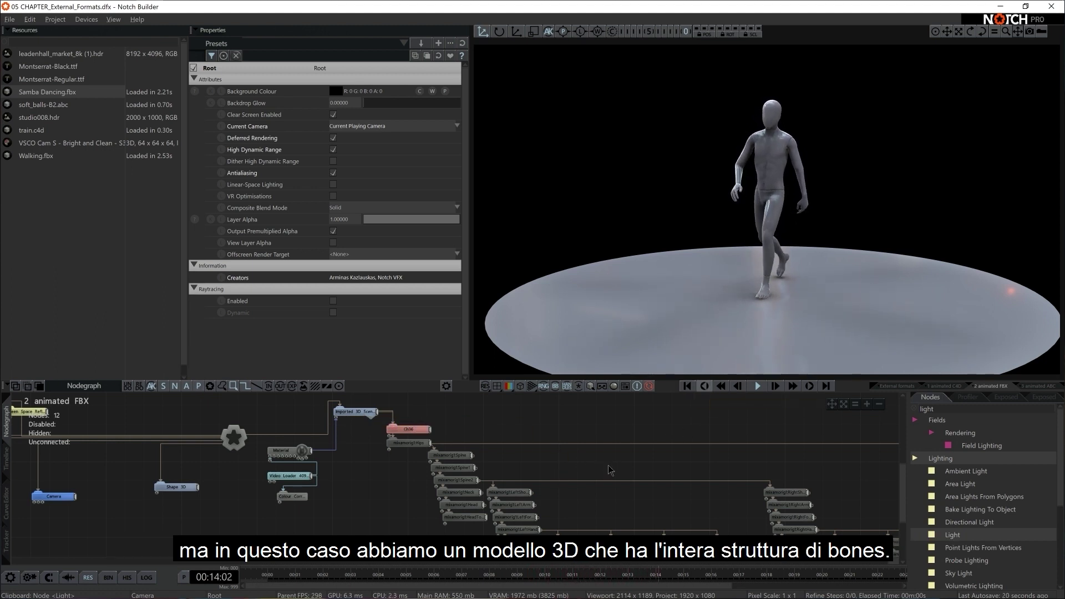
- Examine the bone hierarchy of the imported walking figure in the nodegraph
middle_click_drag(610, 470, 594, 448)
left_click_drag(438, 398, 636, 526)
left_click(743, 297)
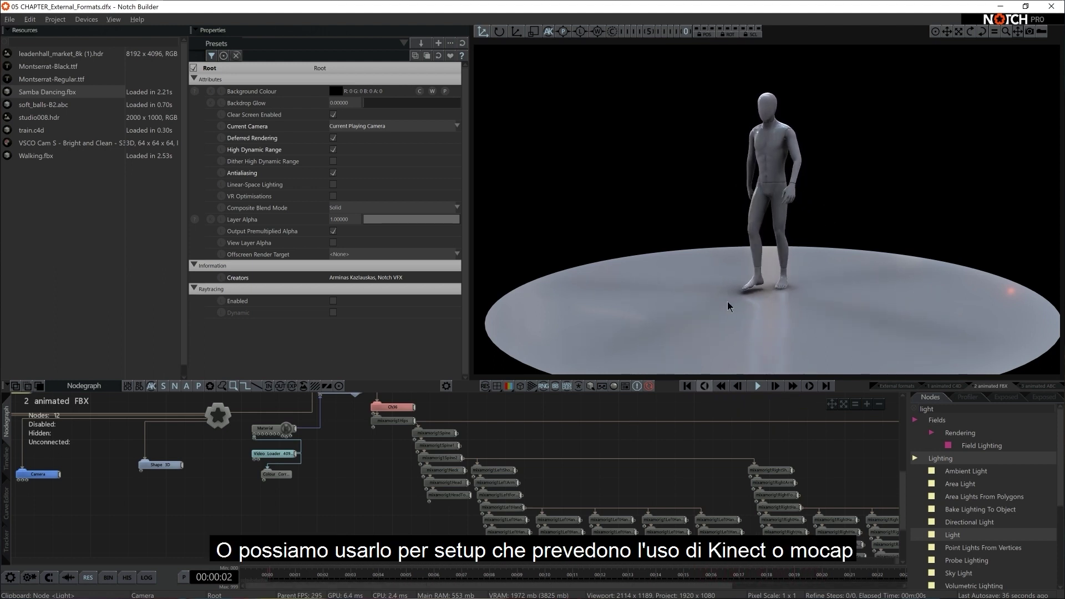
scroll(720, 439, "down", 5)
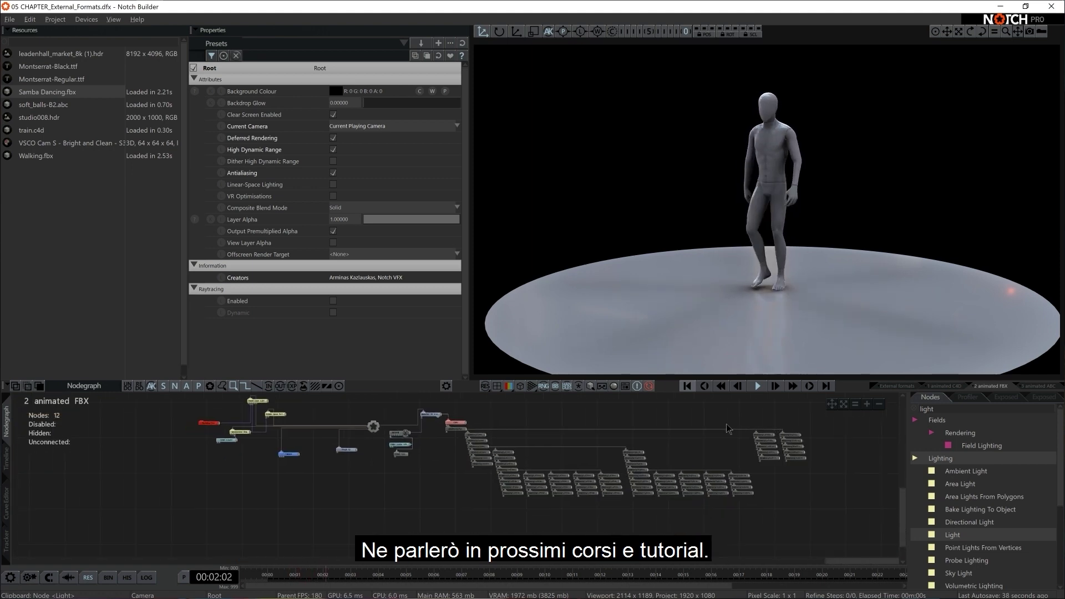
scroll(715, 442, "up", 3)
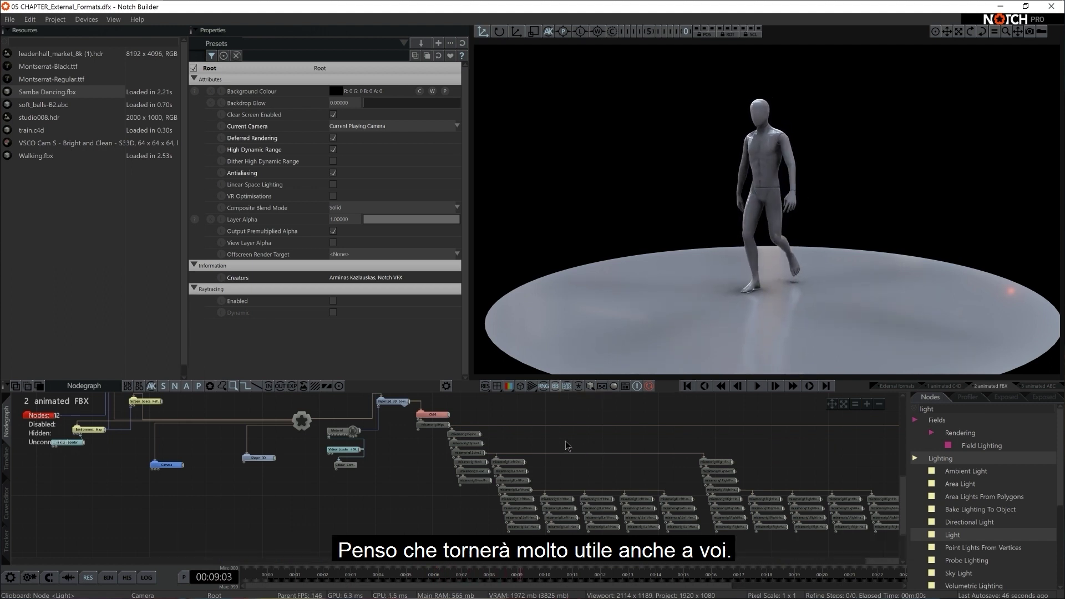
- Switch to the Mixamo website in the browser, look through its characters and animations, and return to Notch Builder
key("alt+Tab")
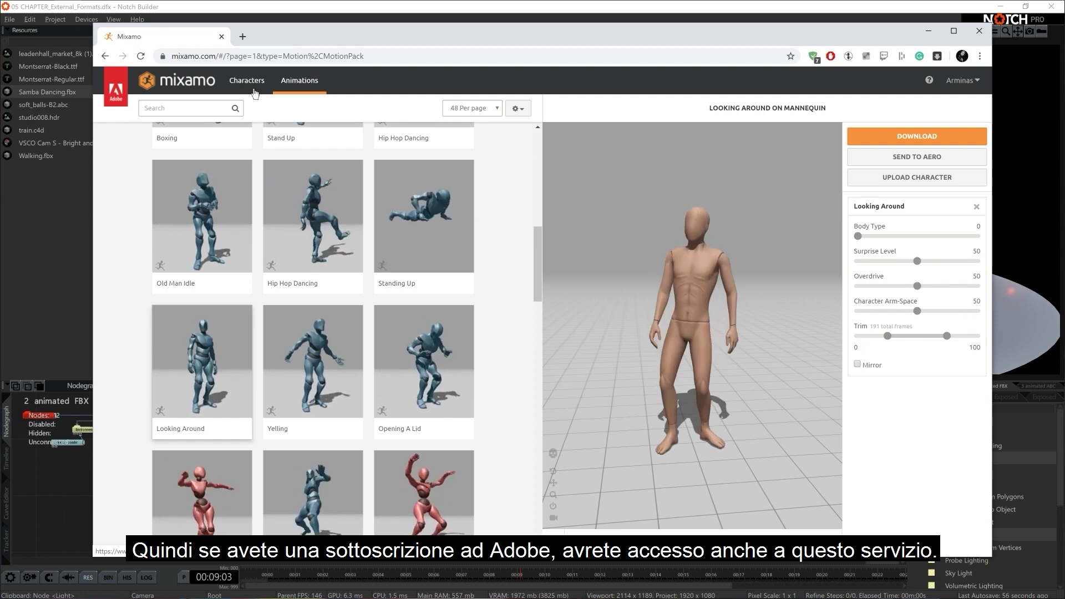
left_click(255, 88)
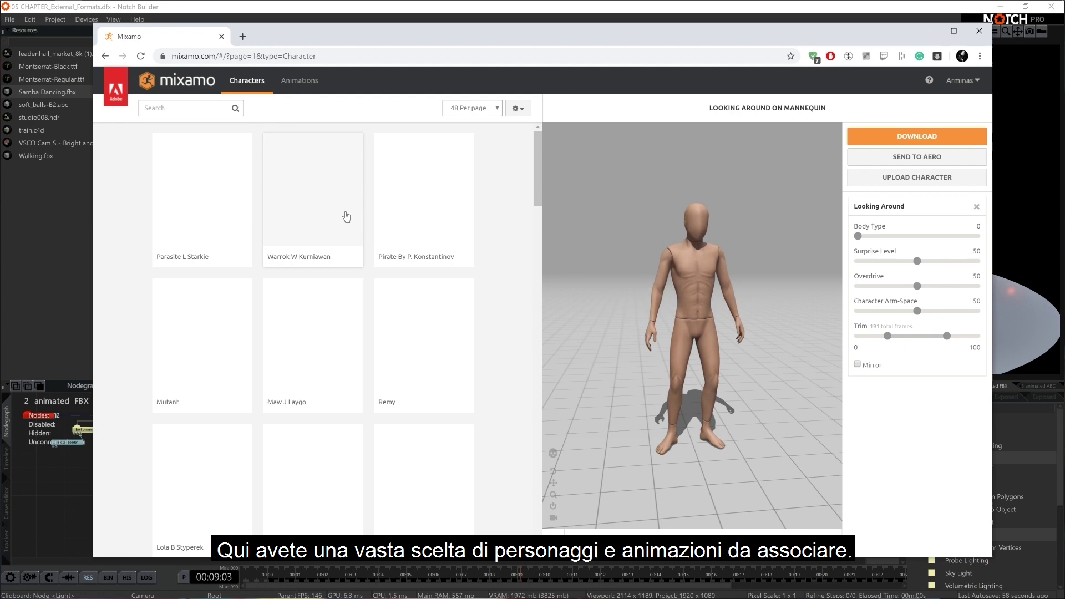
scroll(401, 259, "down", 15)
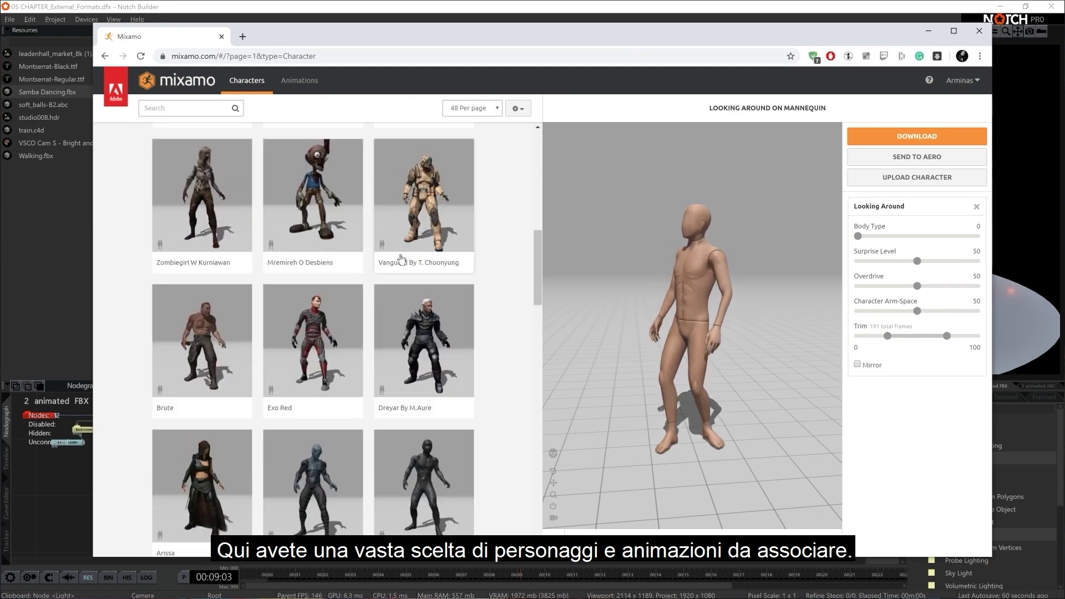
left_click(299, 80)
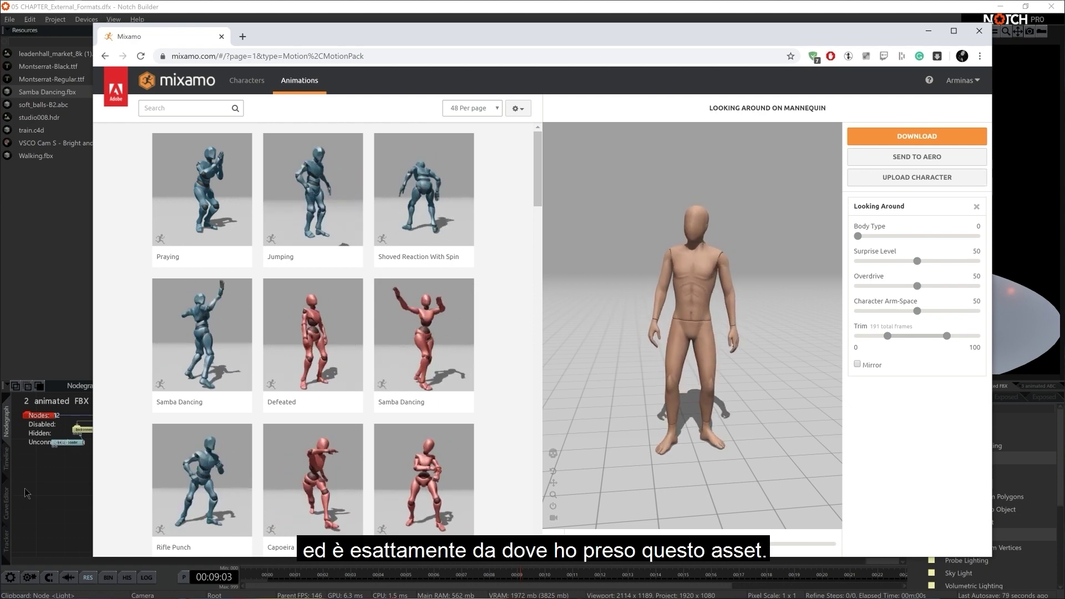
left_click(56, 486)
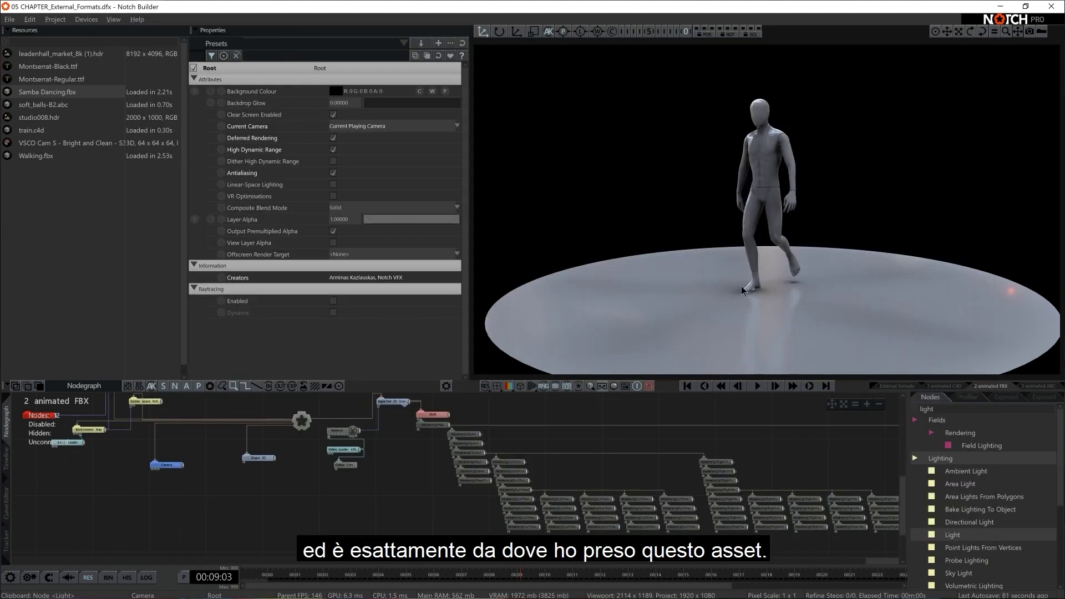
- Create a new layer named mixamo in the timeline and open its nodegraph
left_click(6, 458)
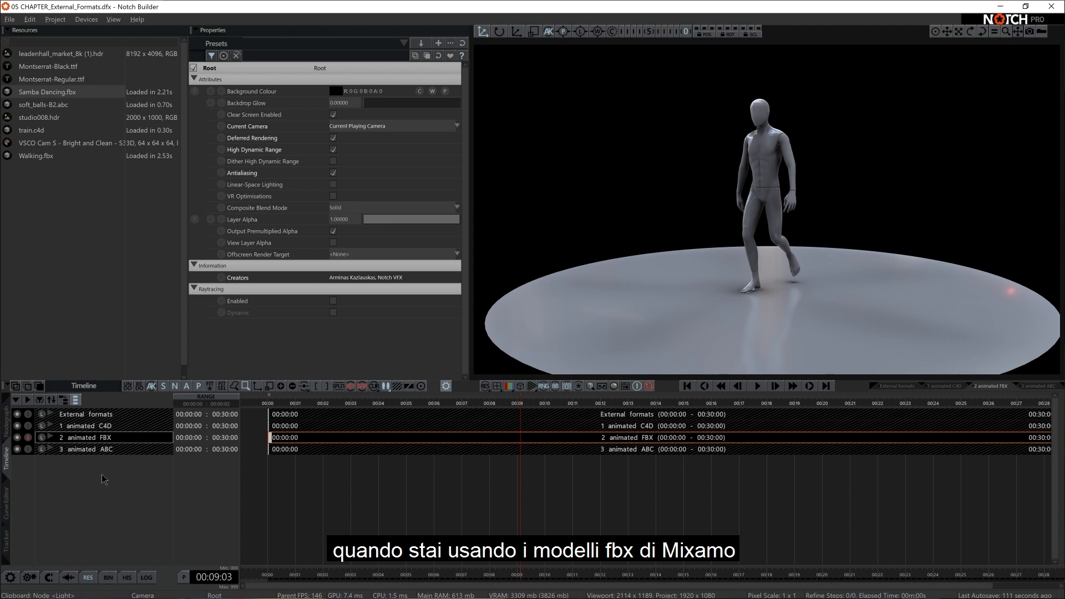
right_click(102, 474)
left_click(173, 164)
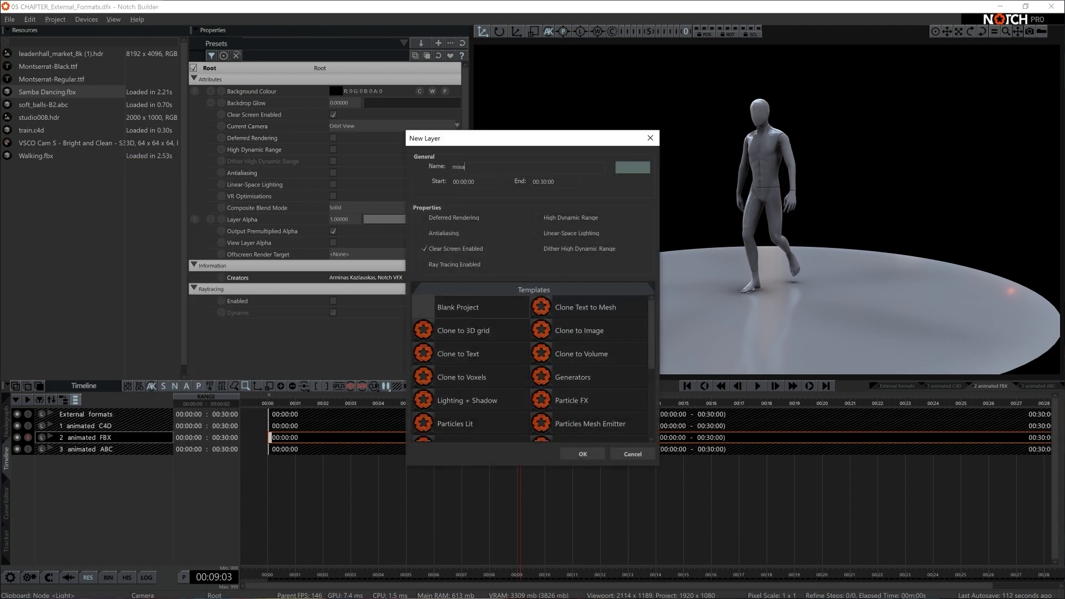
key("Return")
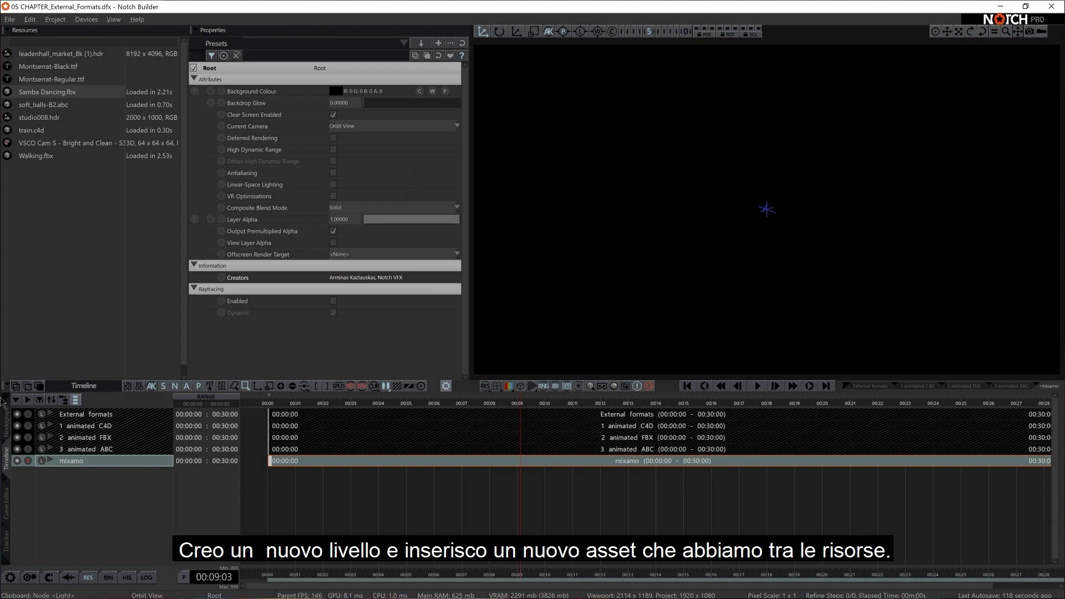
left_click(6, 421)
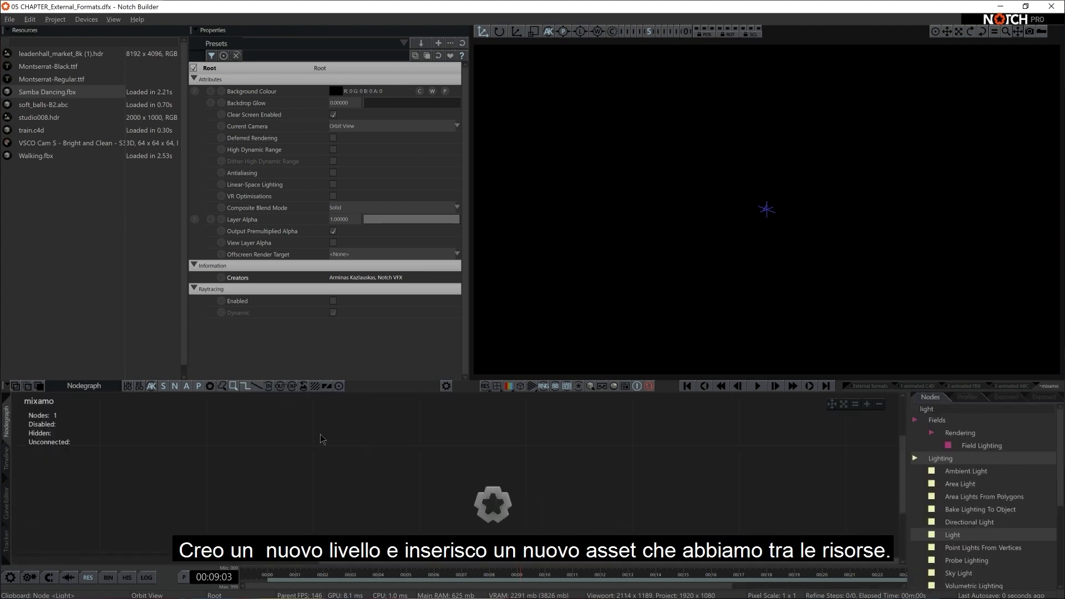
- Import Samba Dancing.fbx from the 3D MESHES folder in File Explorer into the project resources at scene scale 1
key("alt+Tab")
key("alt+Tab")
key("alt+Tab")
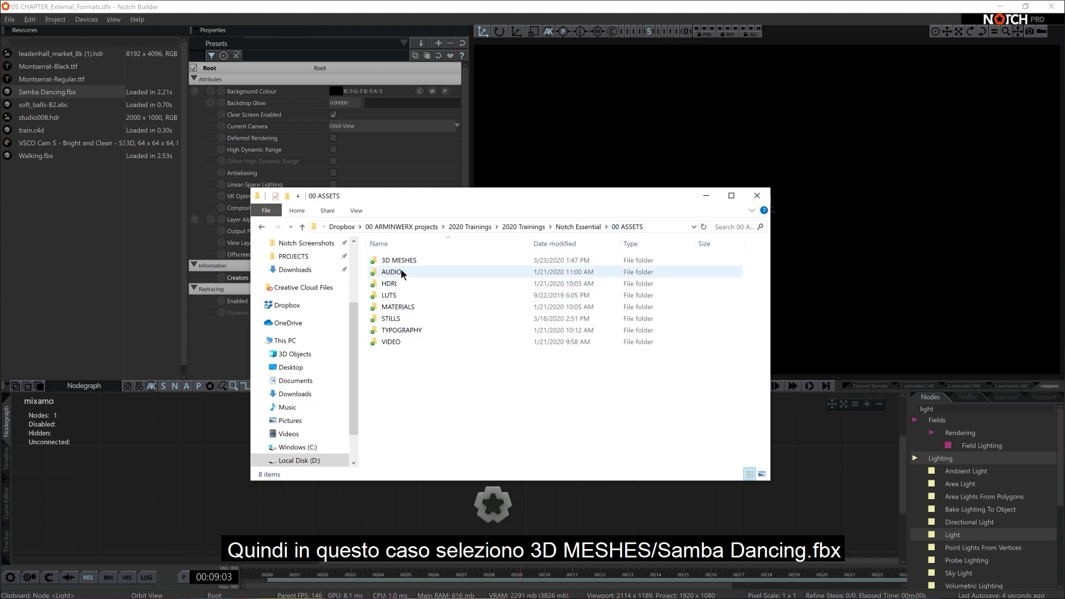
double_click(417, 259)
left_click(436, 272)
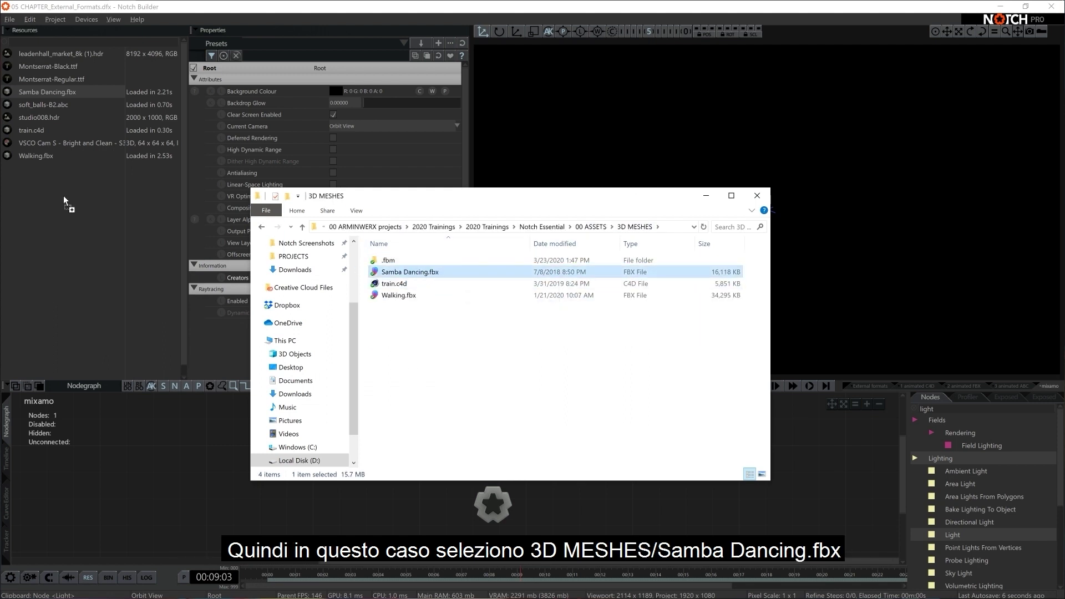
left_click_drag(63, 195, 63, 196)
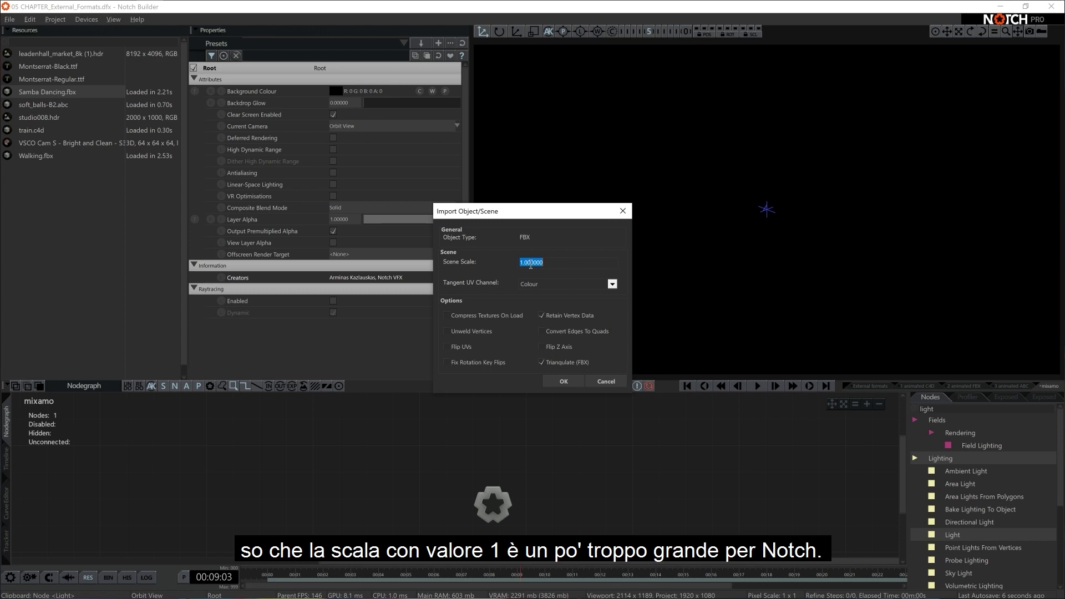
left_click(564, 384)
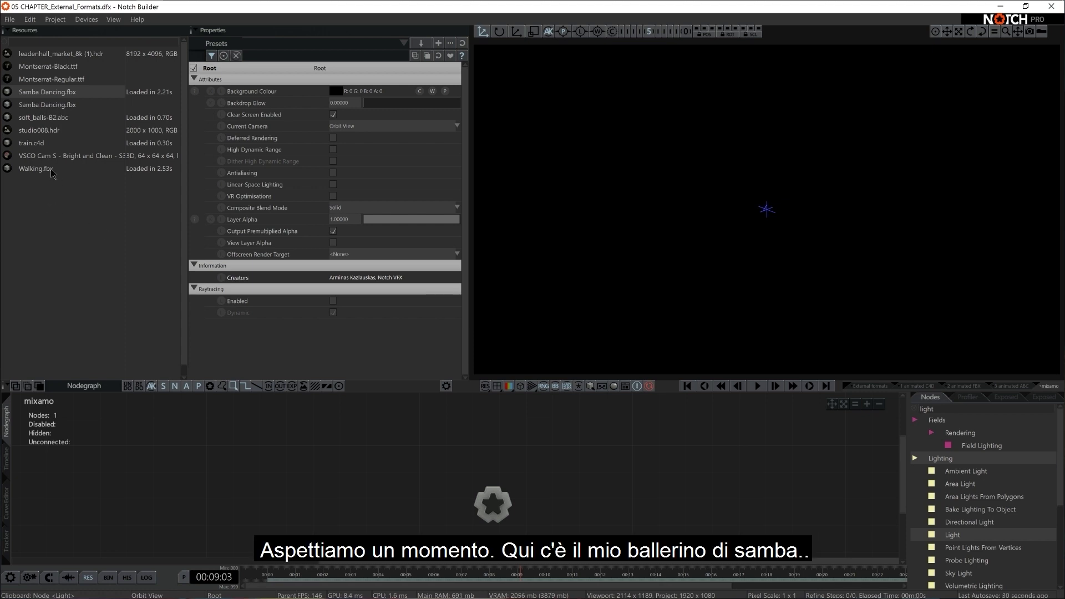
- Add Samba Dancing.fbx to the nodegraph as an Imported 3D Scene under the root and compare its size with the grid
left_click_drag(52, 94, 557, 469)
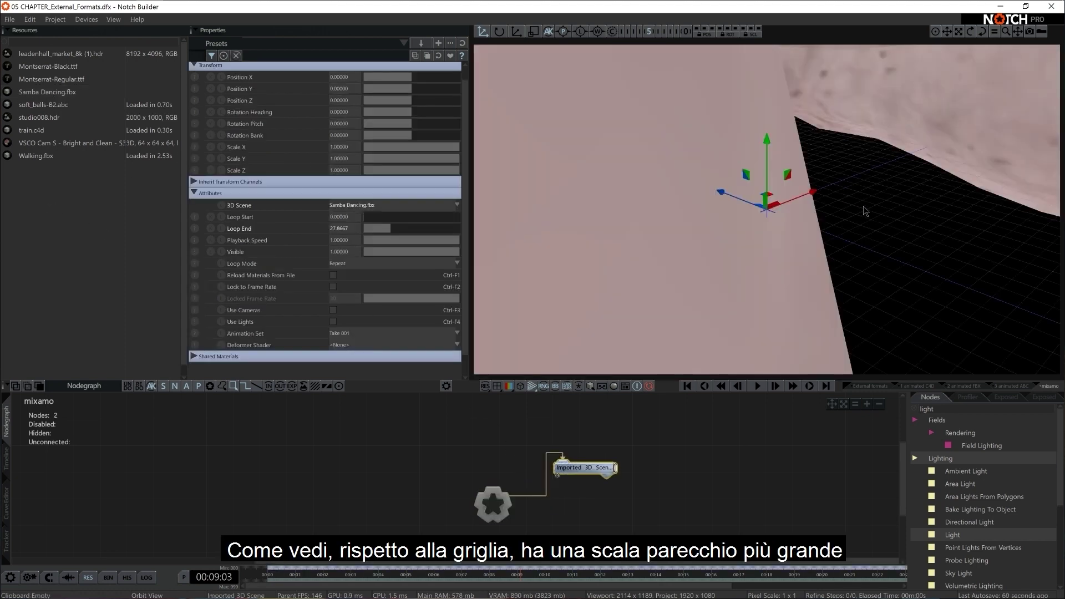
scroll(861, 219, "down", 10)
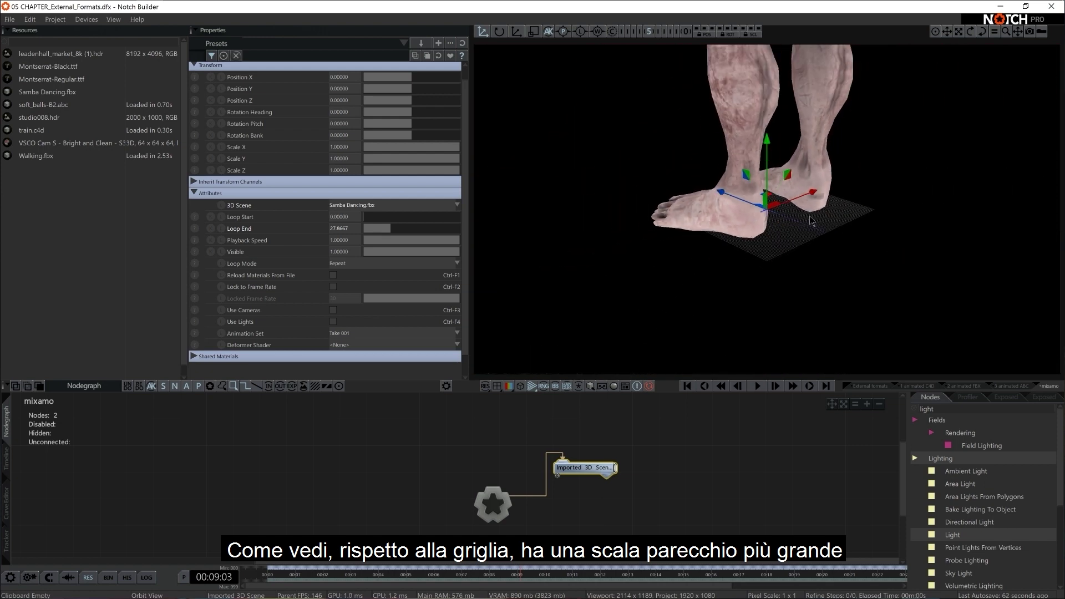
scroll(839, 204, "up", 10)
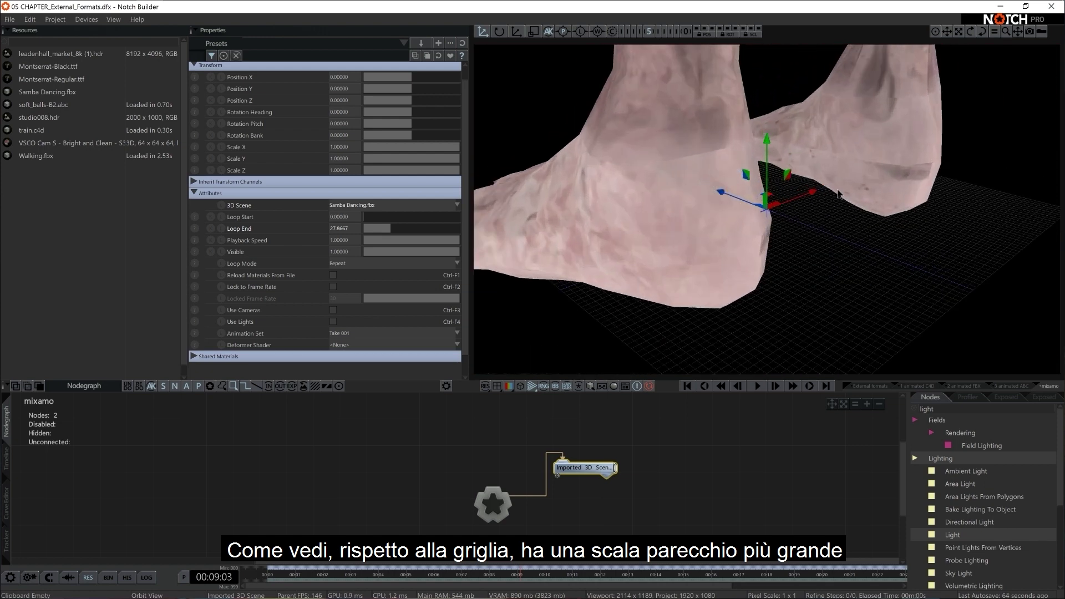
scroll(774, 229, "up", 2)
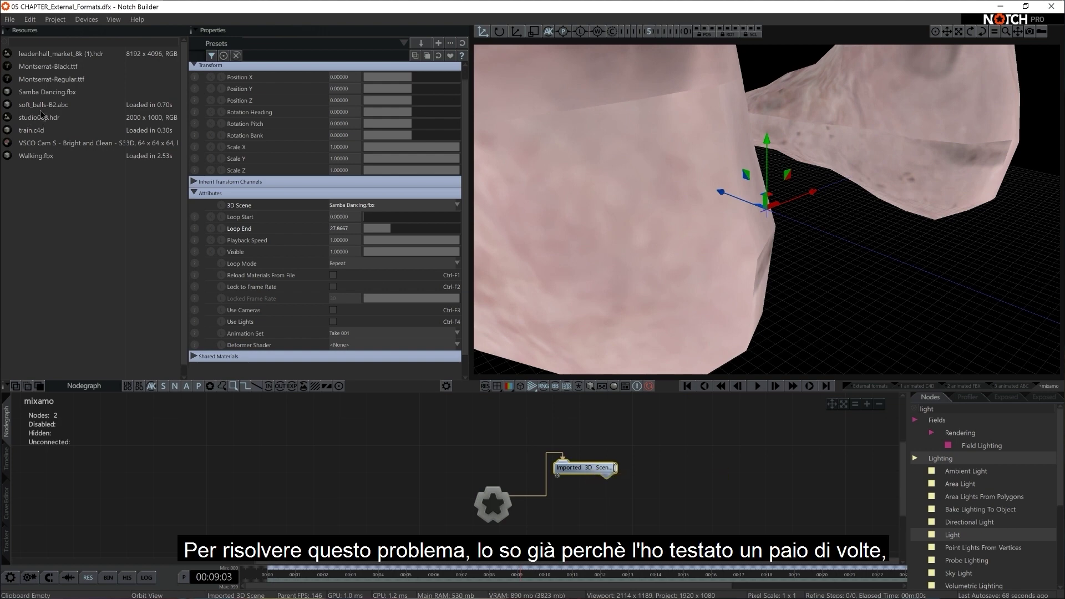
- Reload the Samba Dancing.fbx resource from its file with a scene scale of 0.01
right_click(50, 92)
left_click(67, 106)
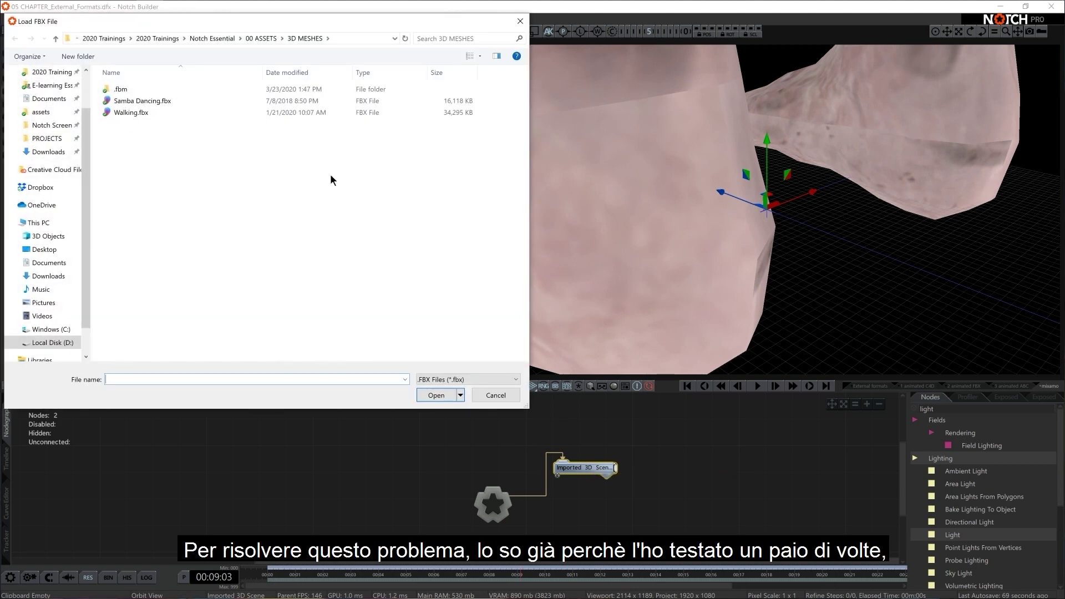
key("Return")
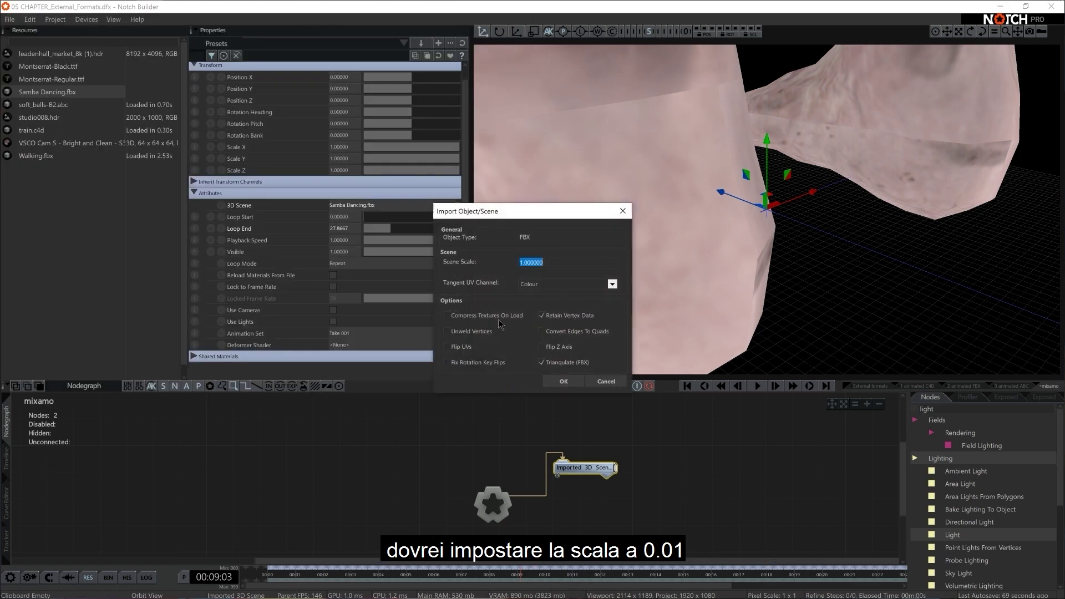
type("0.01")
key("Return")
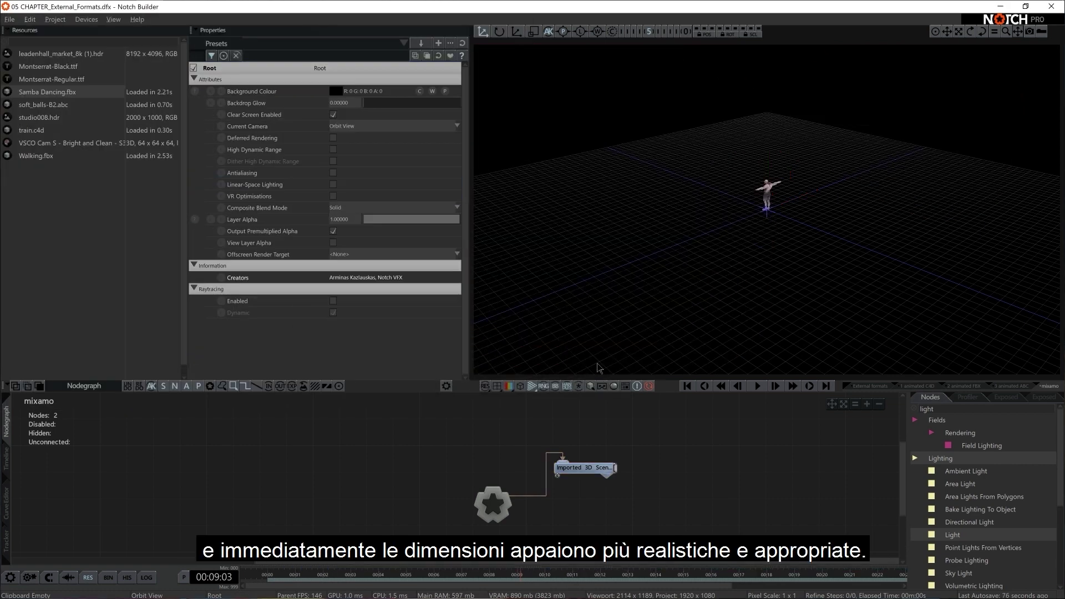
- Examine the rescaled character in the viewport from the front and up close
scroll(925, 190, "up", 3)
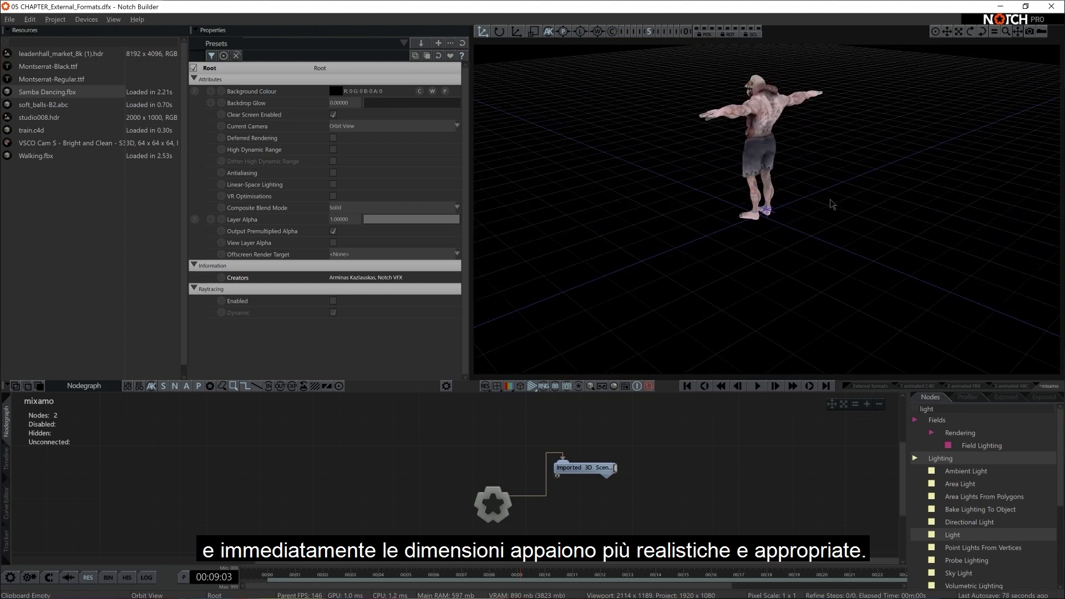
mouse_move(925, 190)
left_mouse_down()
mouse_move(952, 233)
mouse_move(918, 228)
left_mouse_up()
scroll(952, 233, "up", 3)
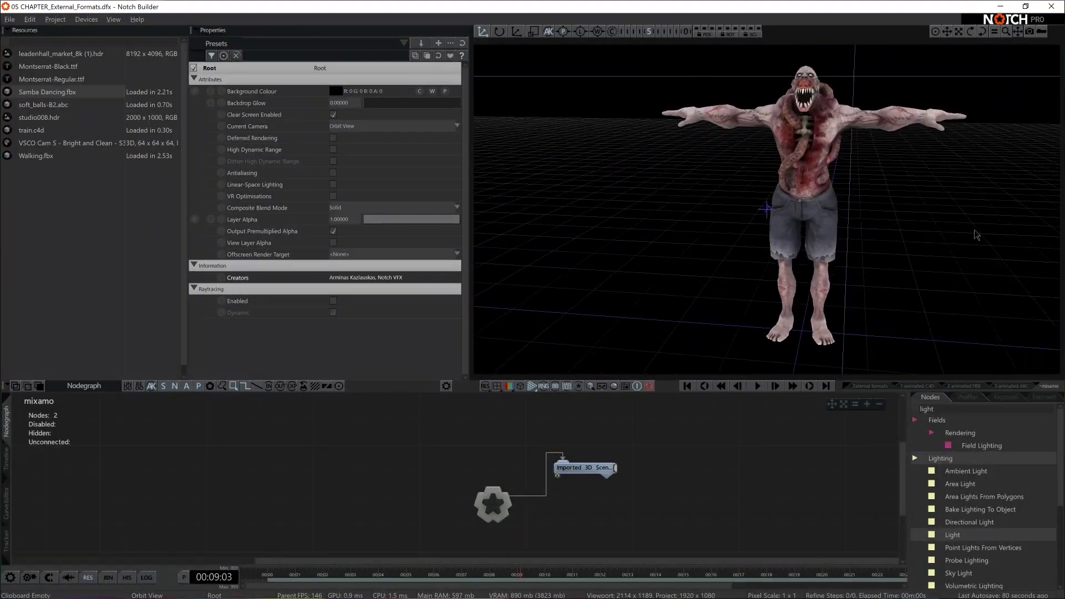
scroll(937, 228, "down", 3)
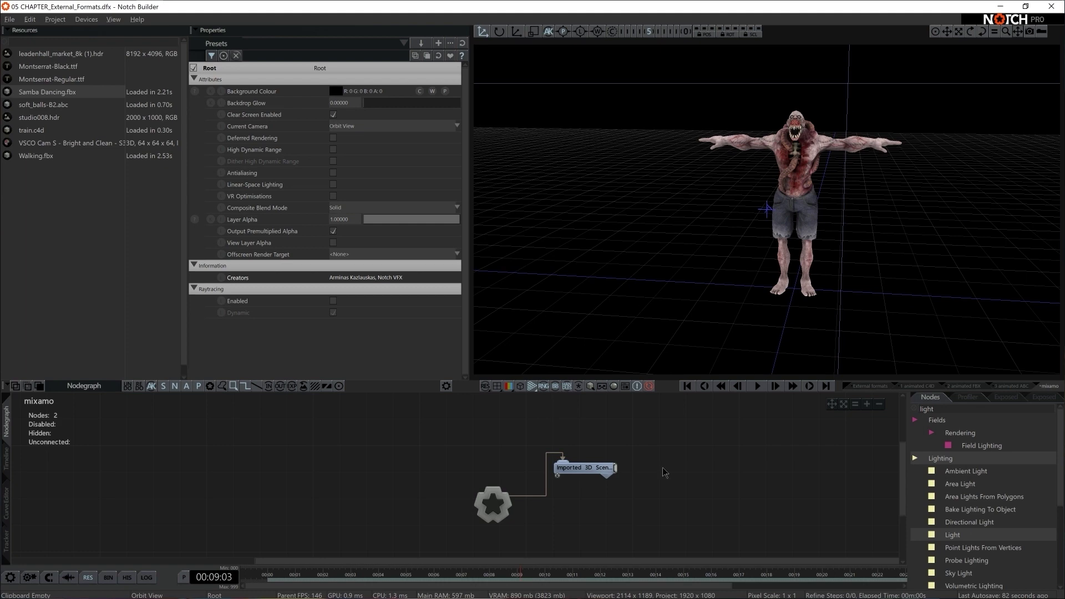
- Set the animation set of the imported Samba Dancing.fbx scene to mixamo.com
left_click(611, 468)
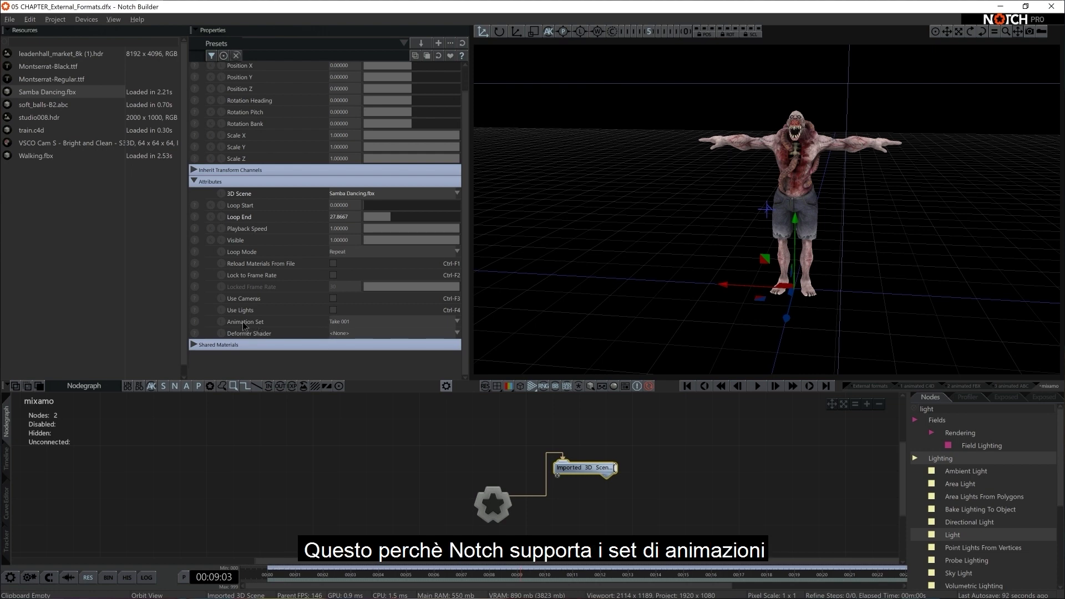
left_click(336, 323)
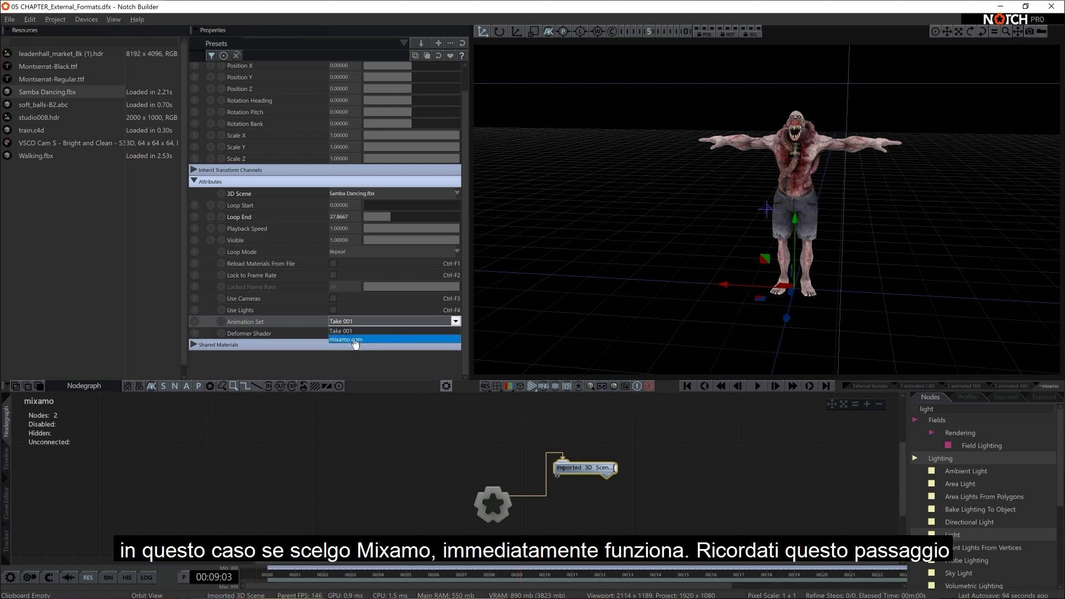
left_click(351, 340)
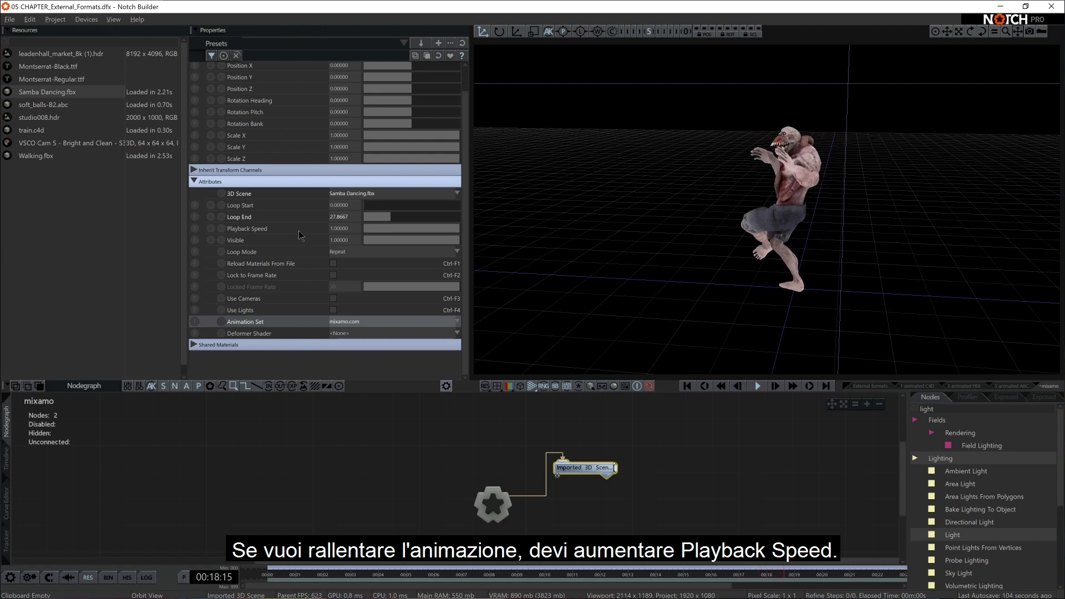
- Try a playback speed of 2 on the imported character scene and restore it to 1
double_click(343, 229)
type("2")
key("Return")
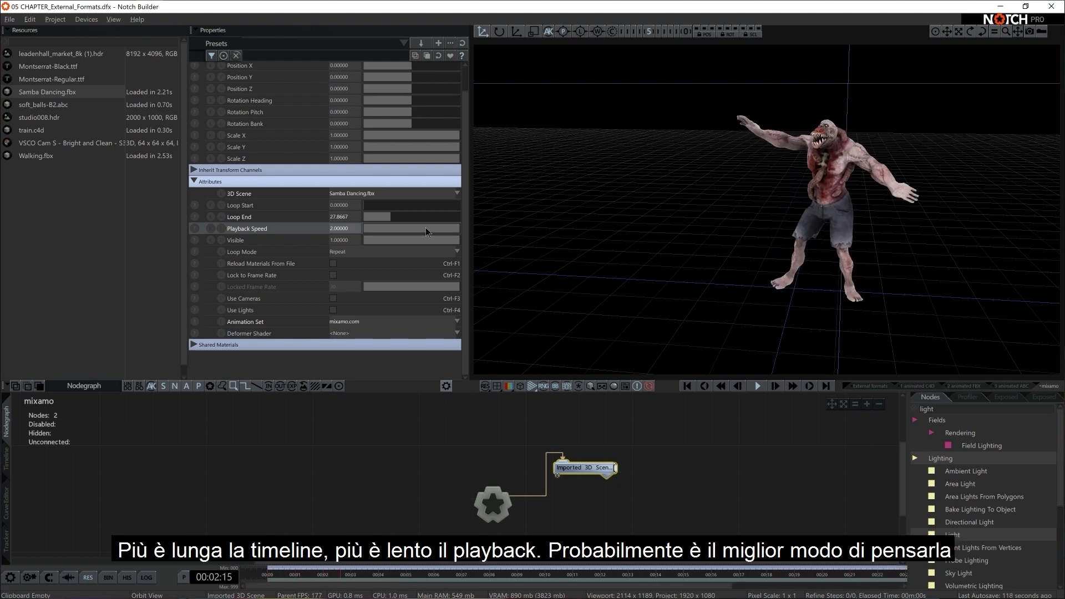
left_click(345, 229)
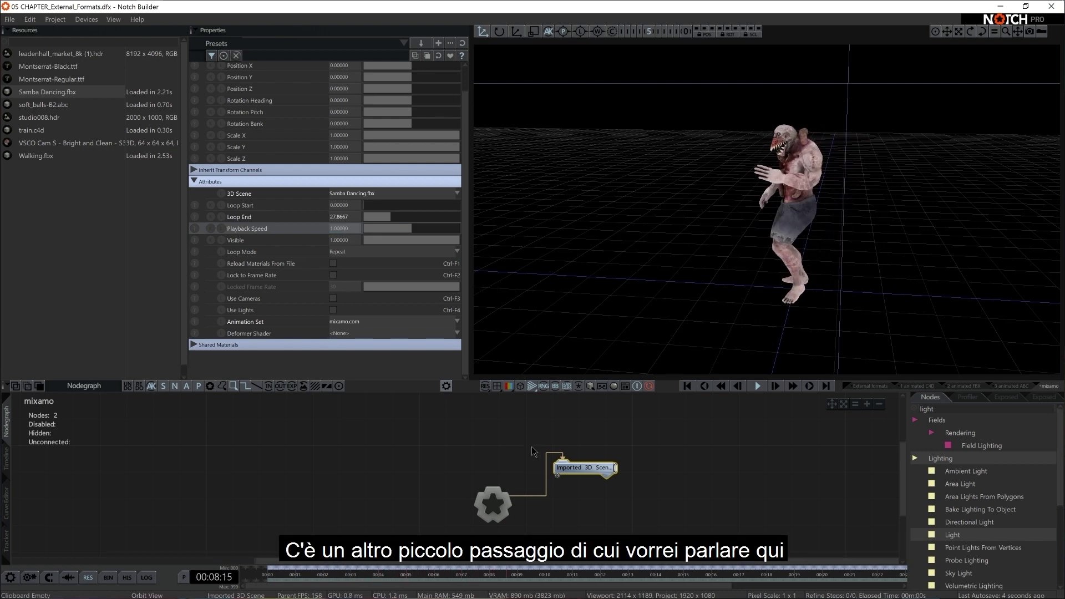
- Reload the Samba Dancing.fbx resource from its file at scene scale 0.01 with Flip UVs enabled
right_click(49, 94)
left_click(64, 113)
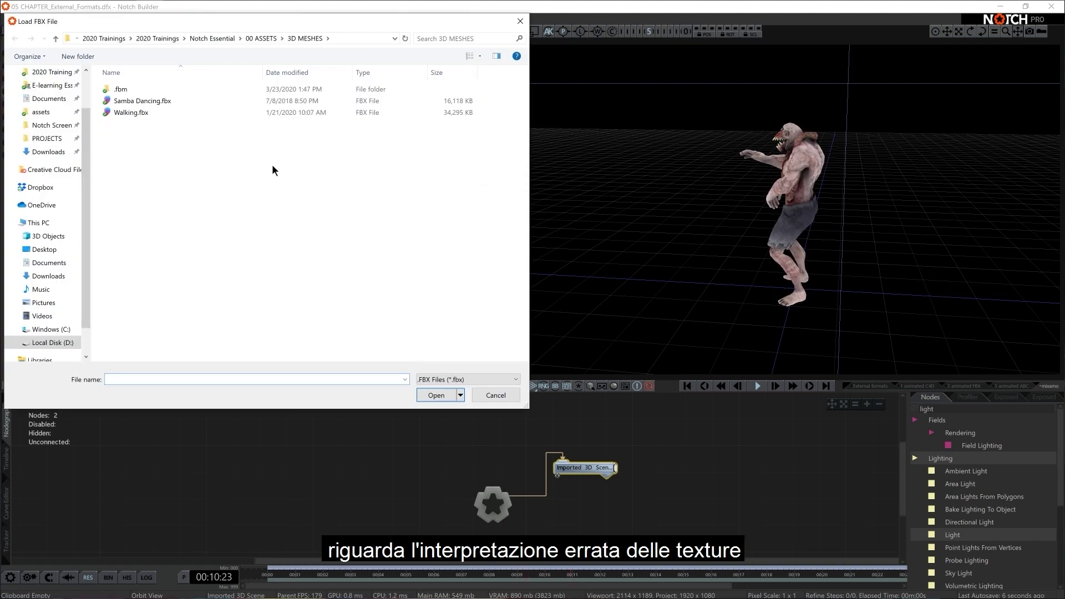
left_click(146, 103)
left_click(434, 396)
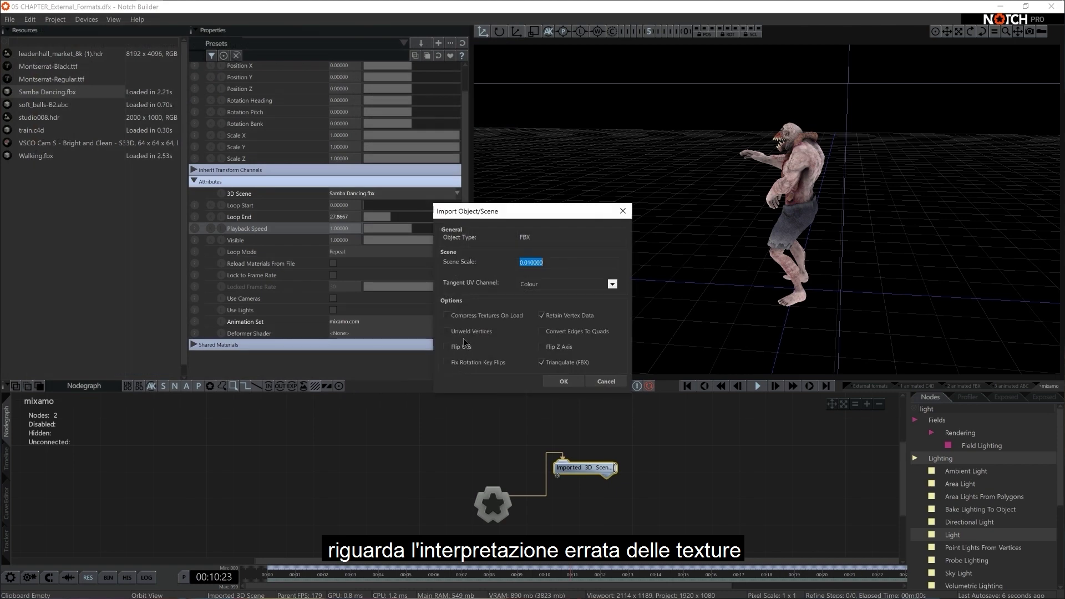
left_click(548, 380)
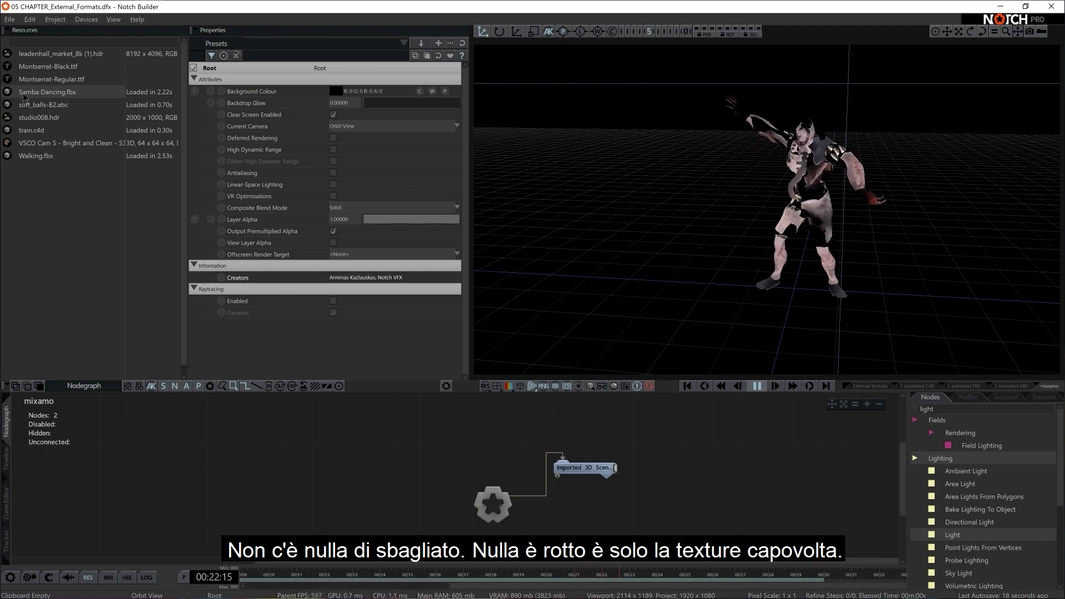
- Reload the Samba Dancing.fbx resource from its file with Flip UVs disabled, keeping scene scale 0.01
right_click(40, 92)
left_click(72, 109)
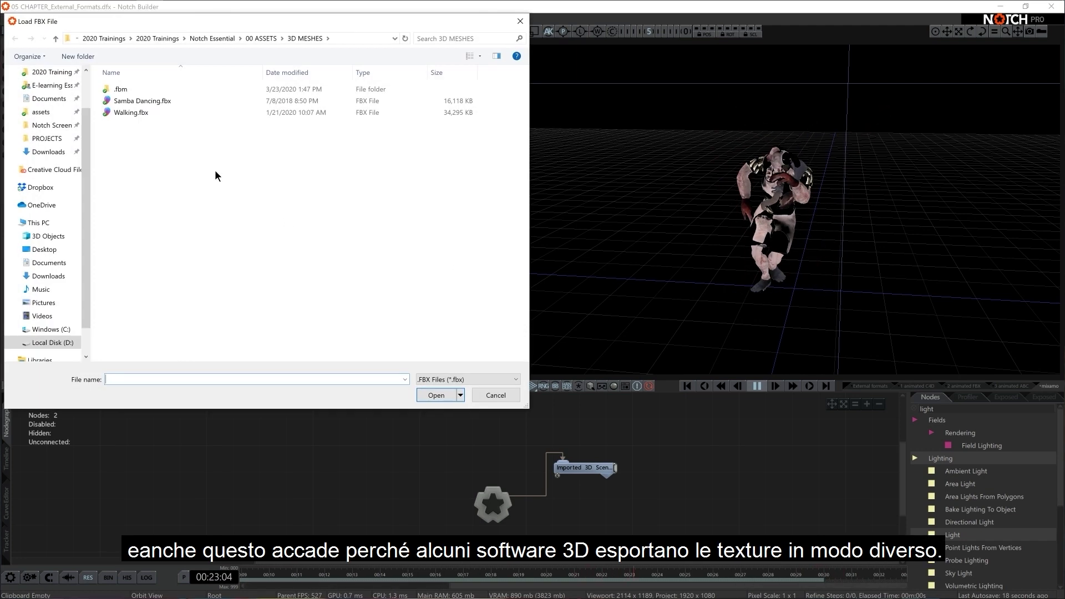
left_click(164, 101)
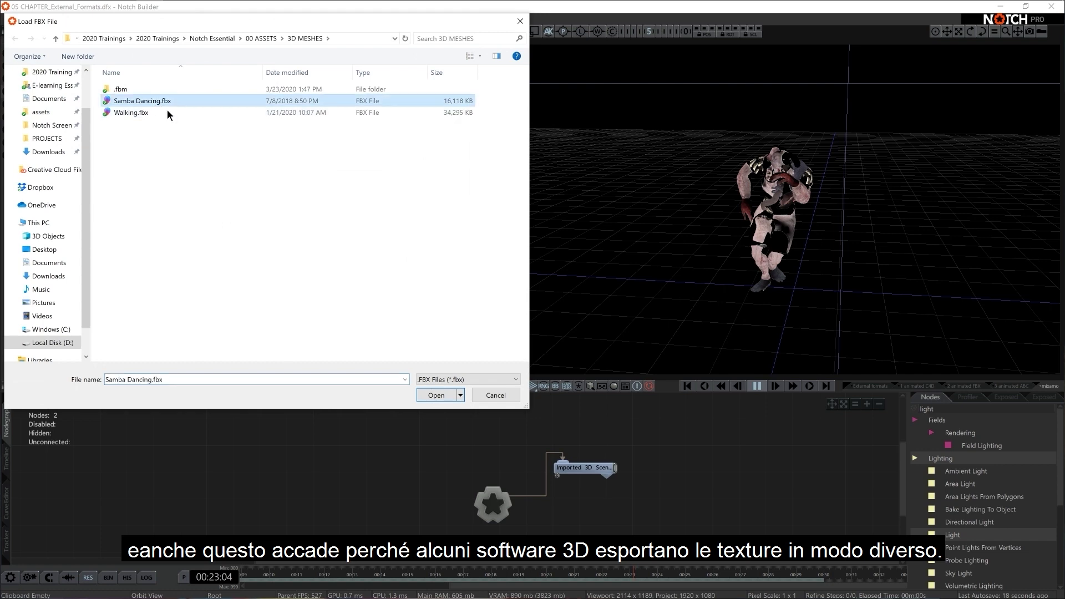
left_click(436, 396)
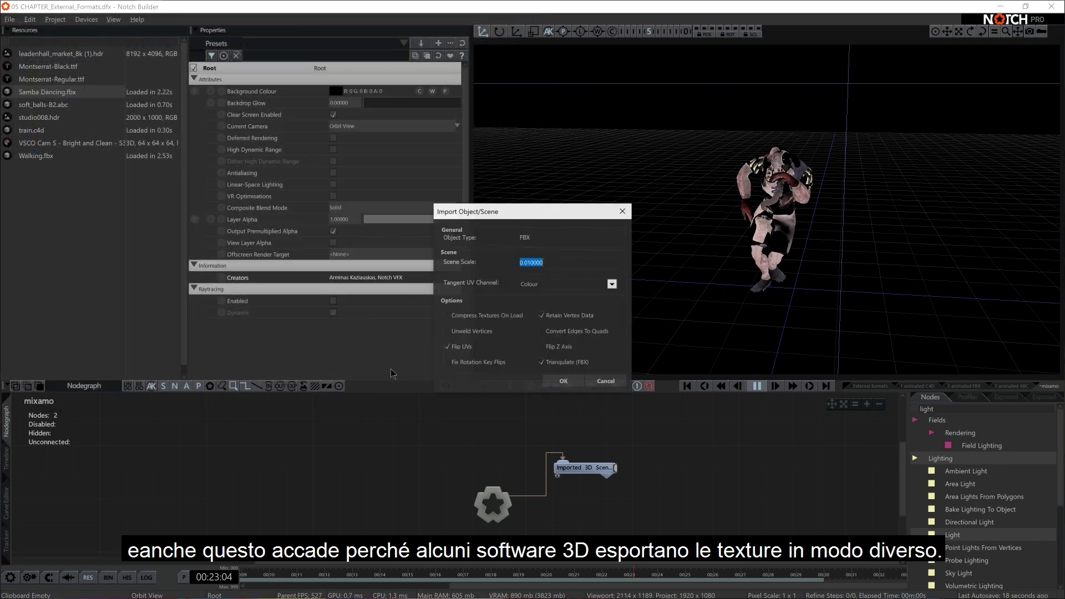
left_click(454, 347)
left_click(564, 380)
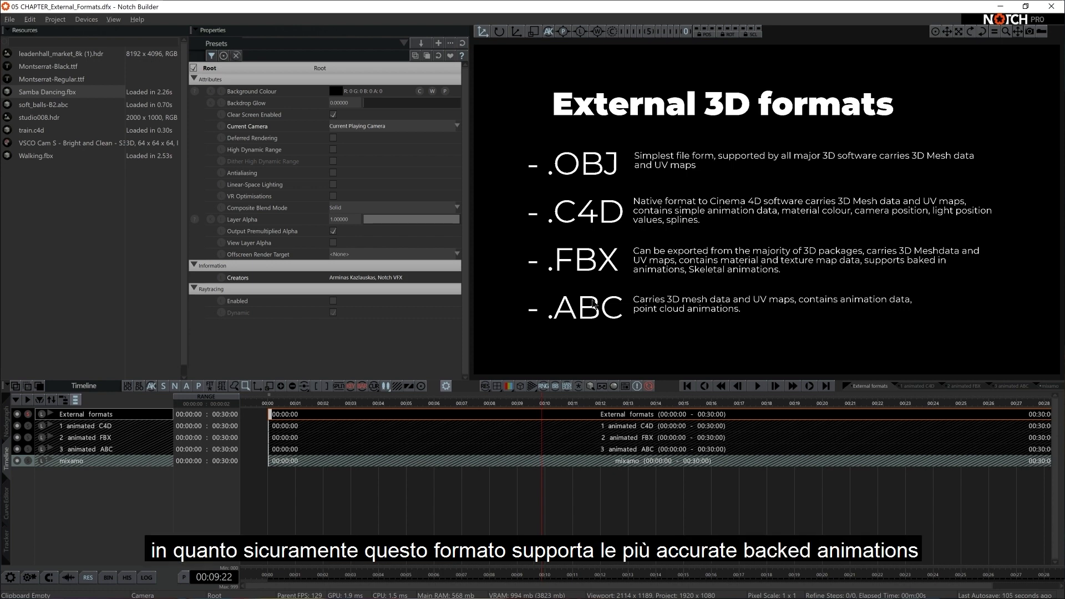
- Display the 3 animated ABC layer, open its nodegraph and play its animation
left_click(31, 451)
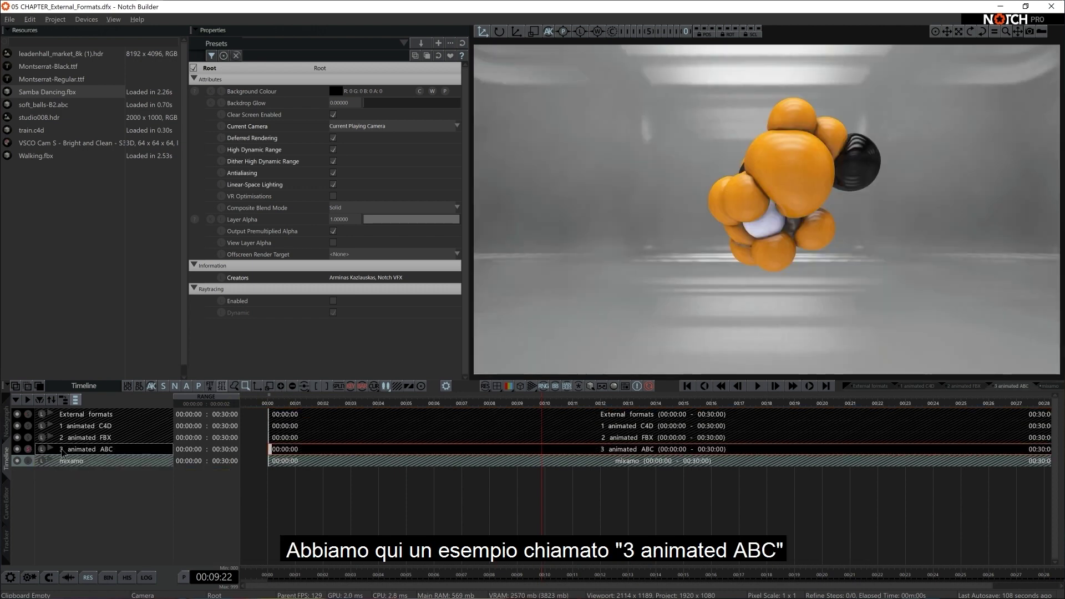
left_click(6, 423)
key("space")
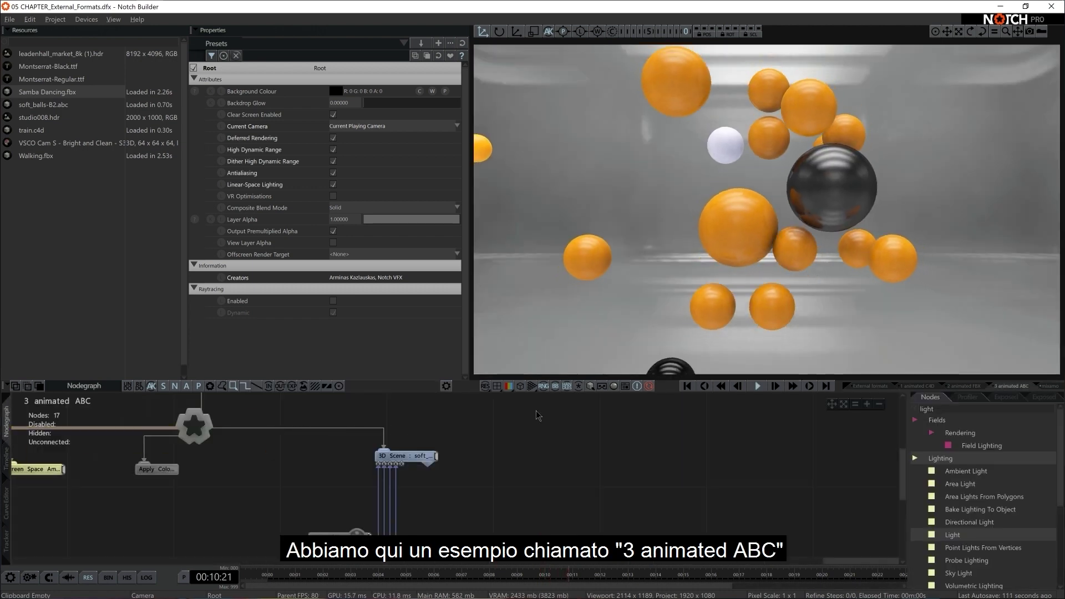